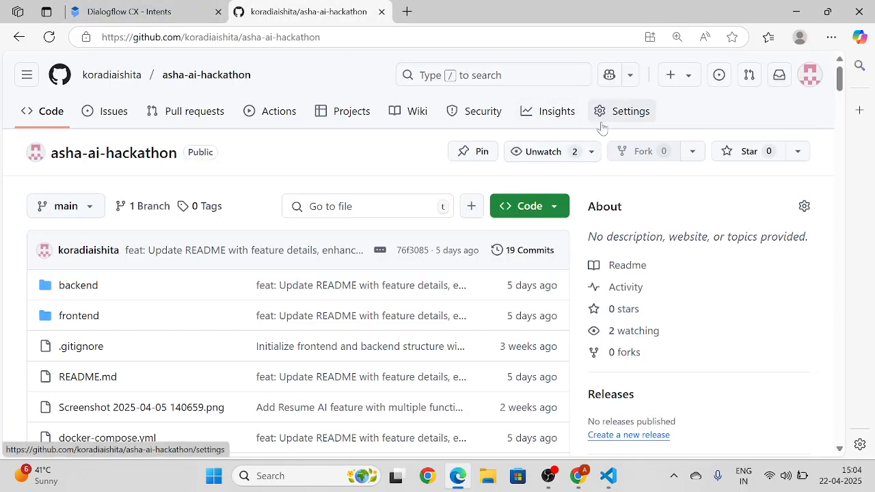
- Start a new GitHub repository and name it herkey-chatbot
left_click(129, 13)
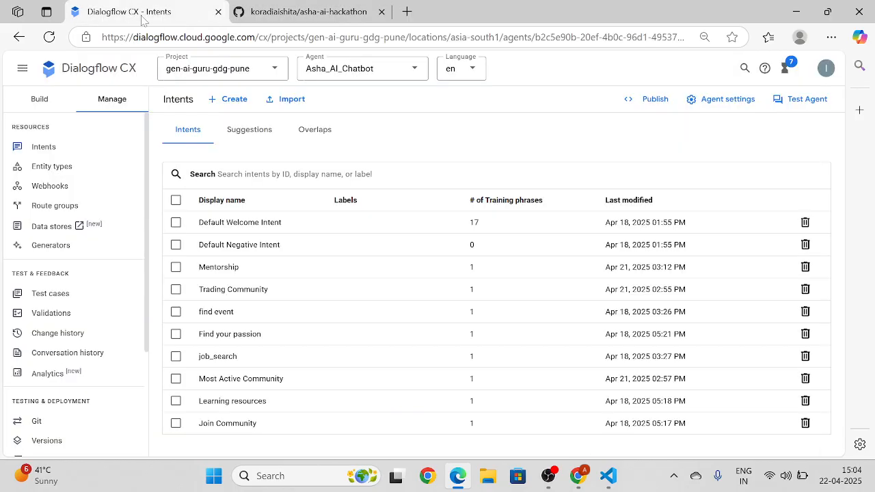
left_click(283, 16)
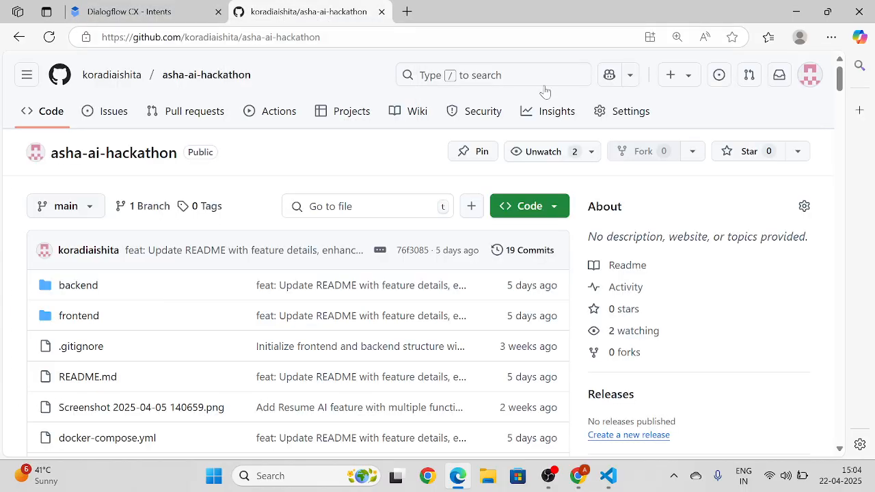
left_click(673, 78)
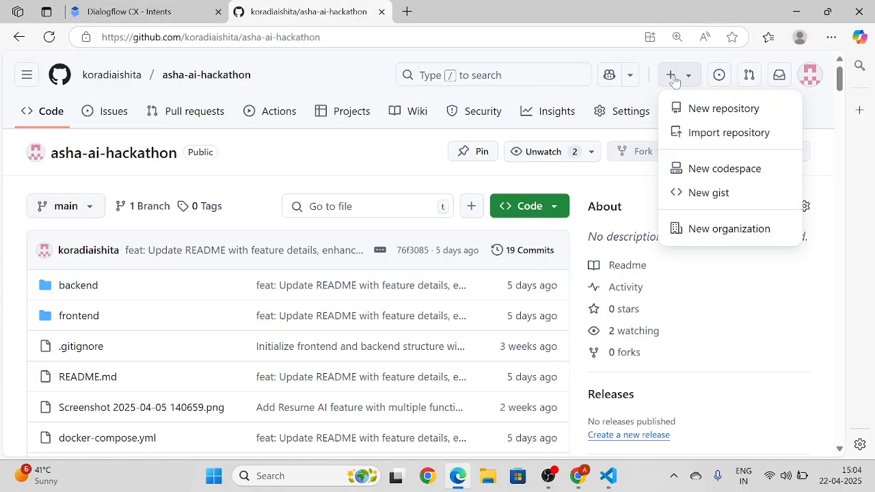
left_click(713, 110)
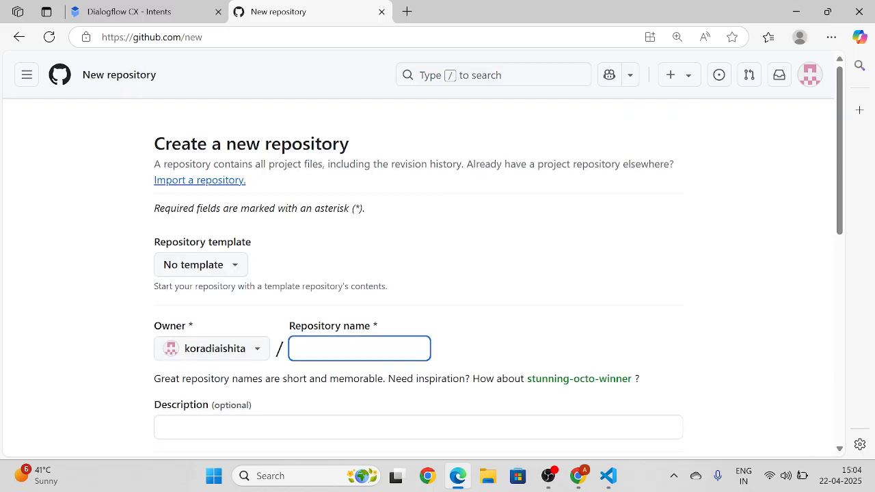
type("he")
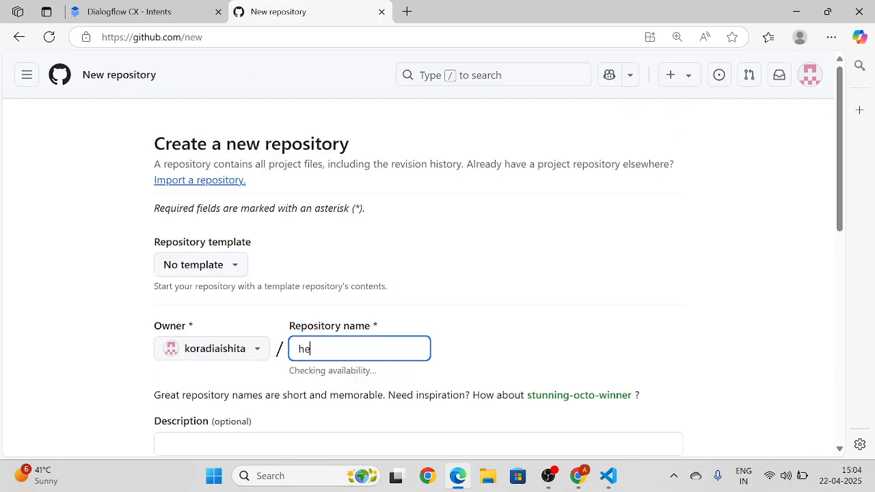
type("rkey")
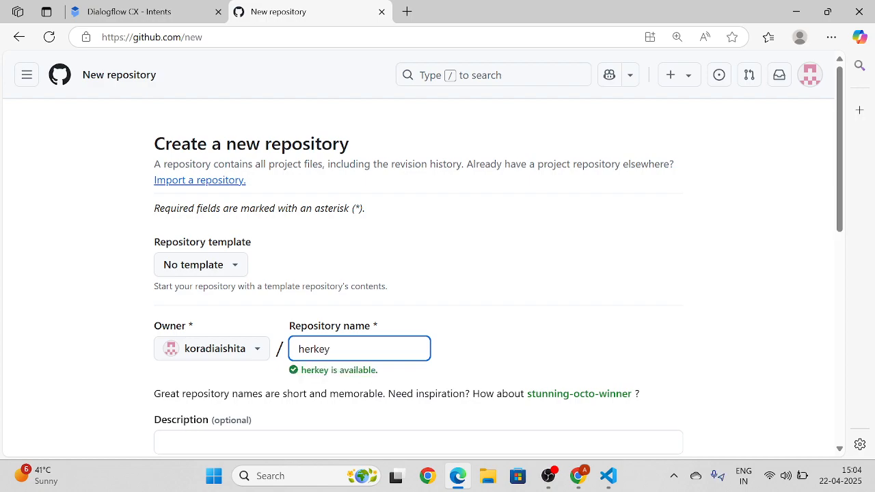
type("-chatbo")
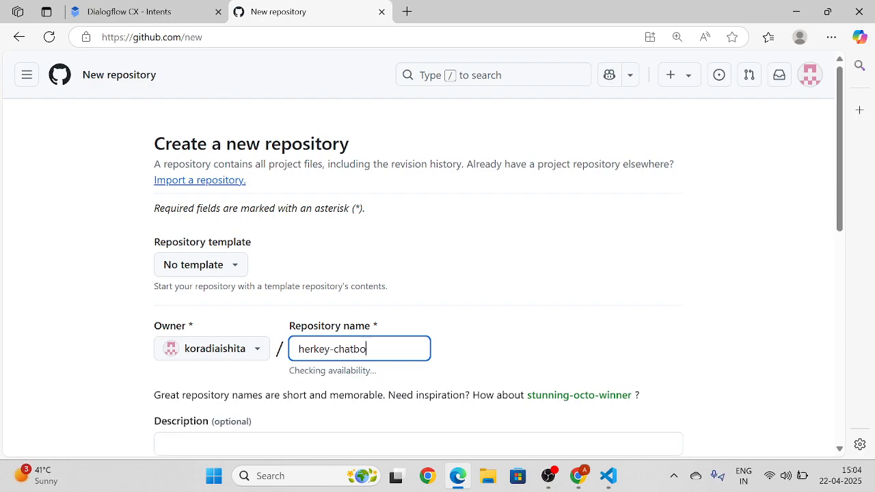
type("t")
- Create the public repository with a README file and the Python .gitignore template
scroll(190, 335, "down", 3)
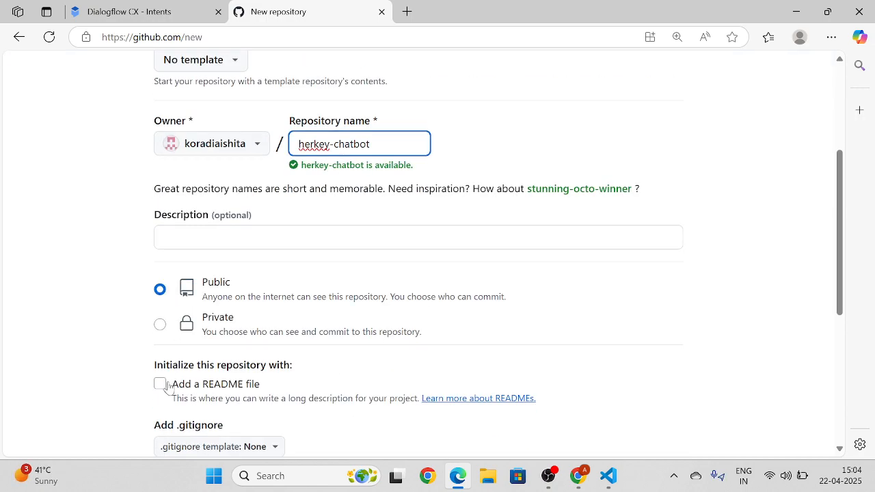
left_click(160, 385)
scroll(237, 363, "down", 2)
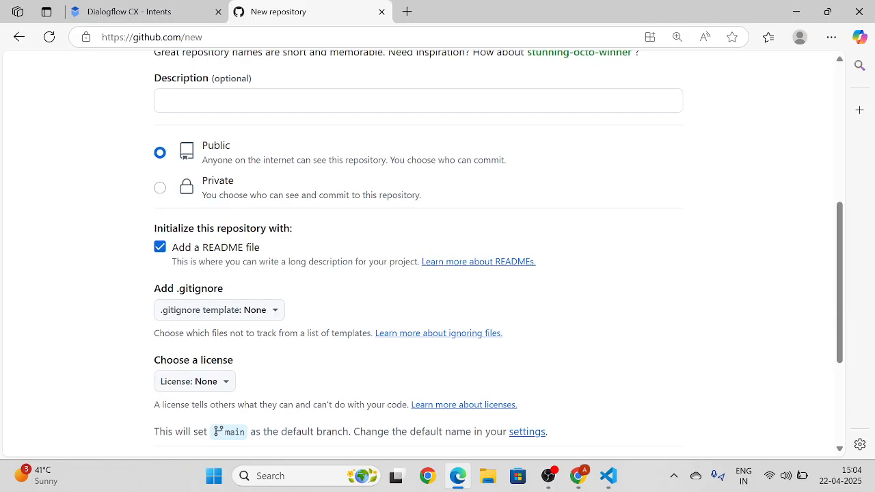
left_click(250, 310)
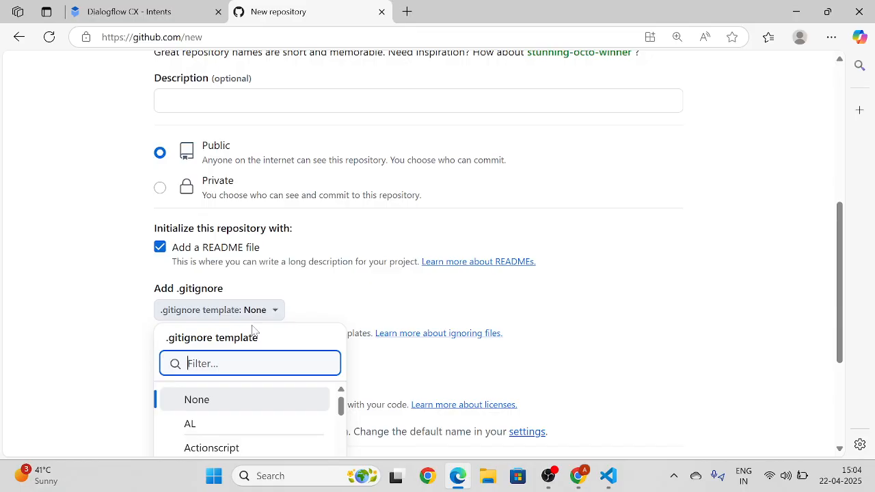
type("py")
left_click(252, 402)
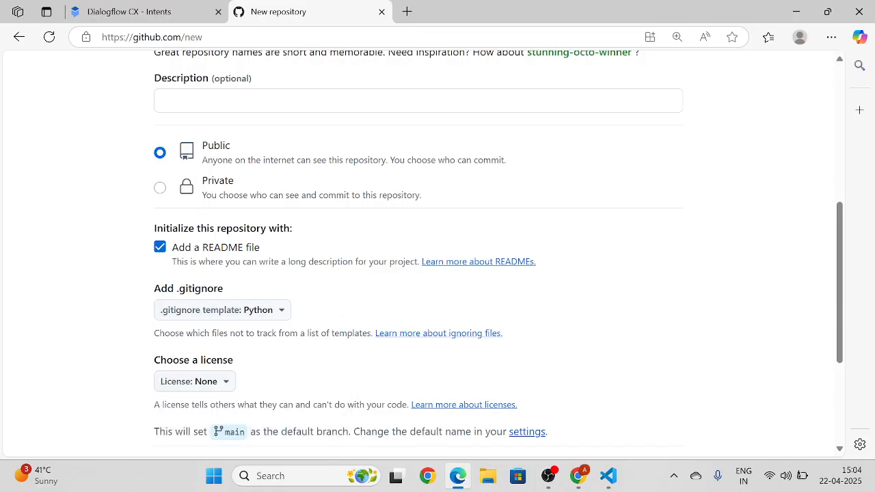
scroll(410, 273, "down", 3)
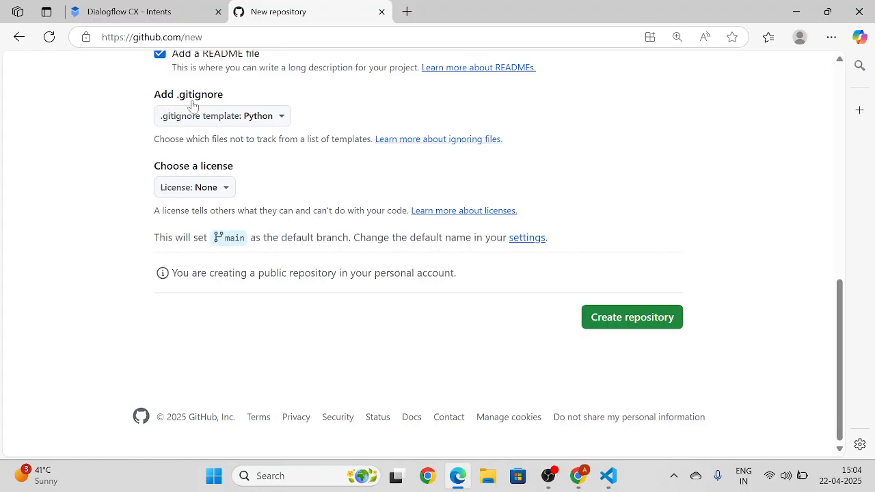
left_click(626, 318)
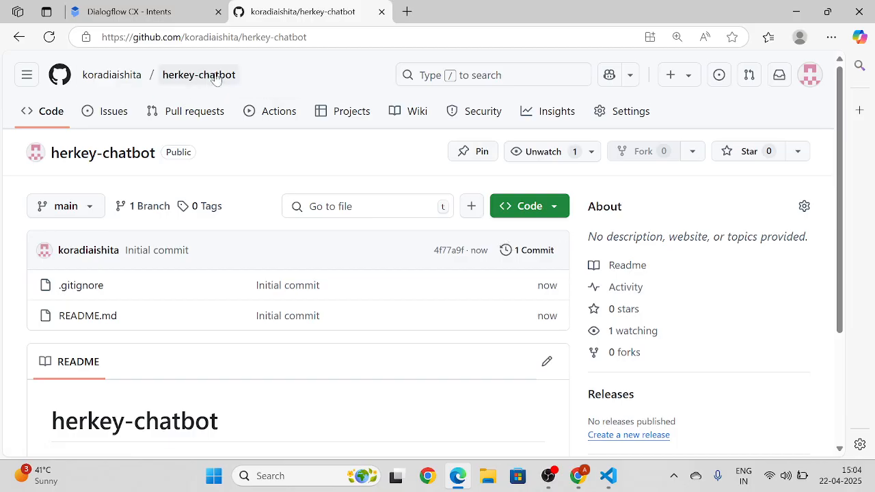
- Switch to Dialogflow CX and open the Git integration page of the Asha_AI_Chatbot agent
left_click(169, 13)
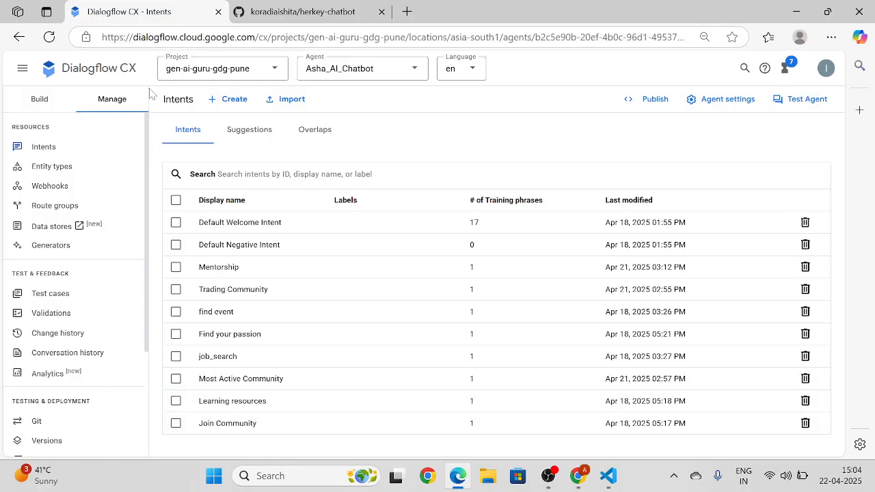
scroll(120, 207, "down", 1)
scroll(119, 233, "down", 2)
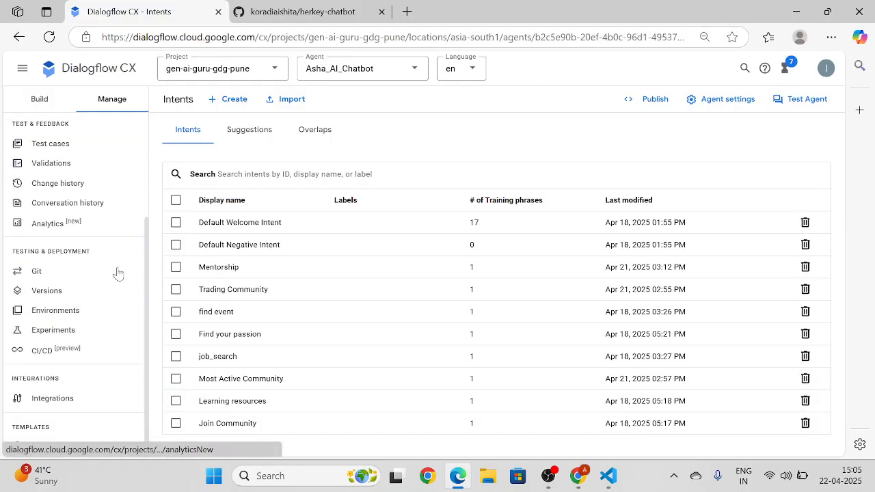
left_click(42, 272)
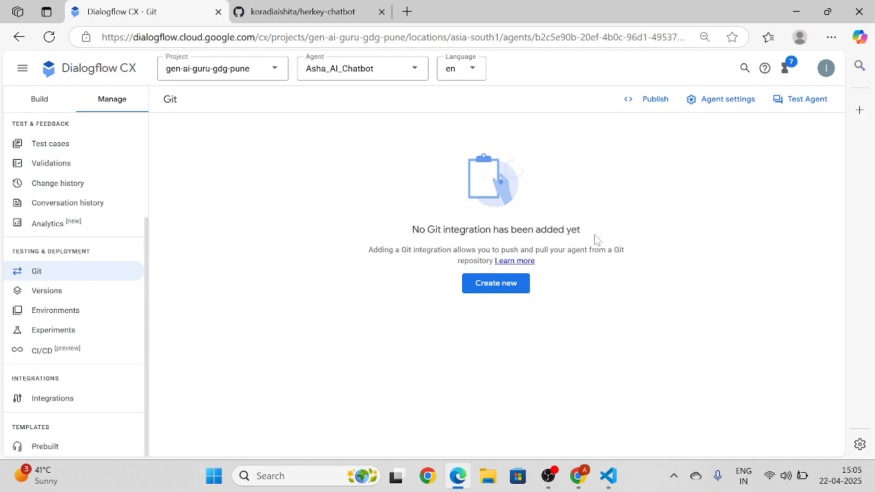
- Open the documentation on Git integration in a separate tab and return to the agent's Git page
left_click(514, 262)
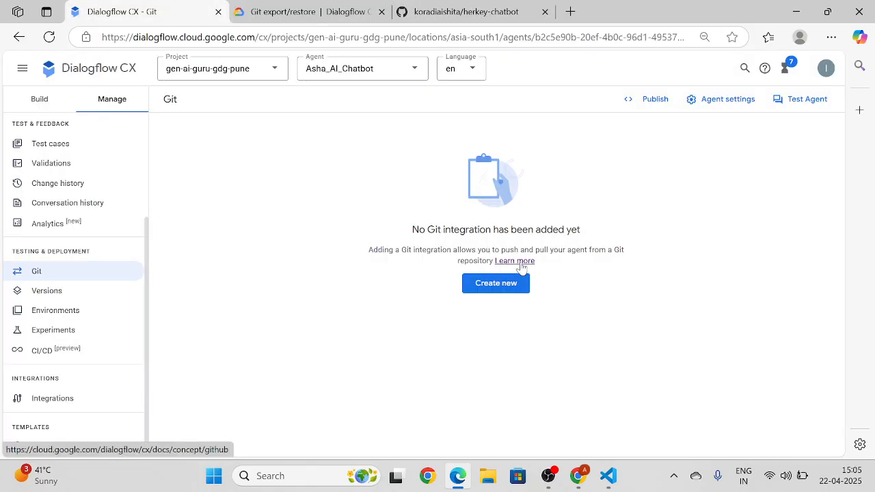
left_click(304, 13)
left_click(183, 6)
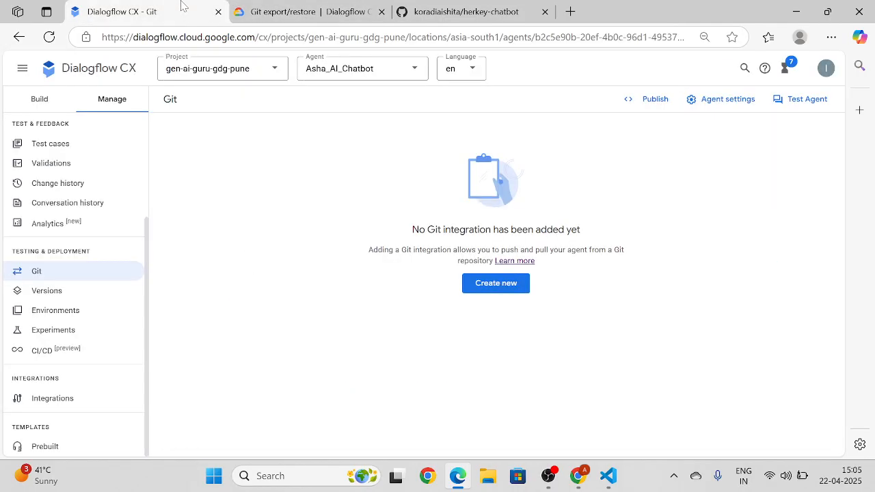
- Start a new Git connection with the display name HerKey Chatbot
left_click(498, 286)
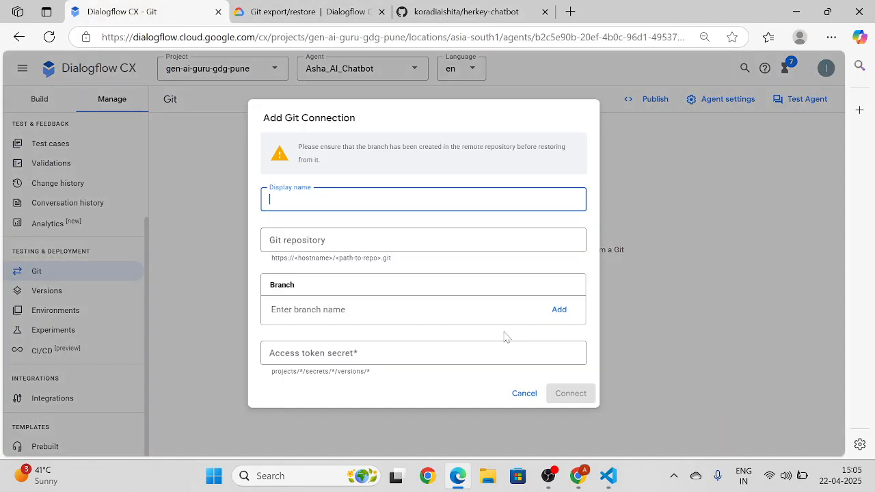
left_click(313, 199)
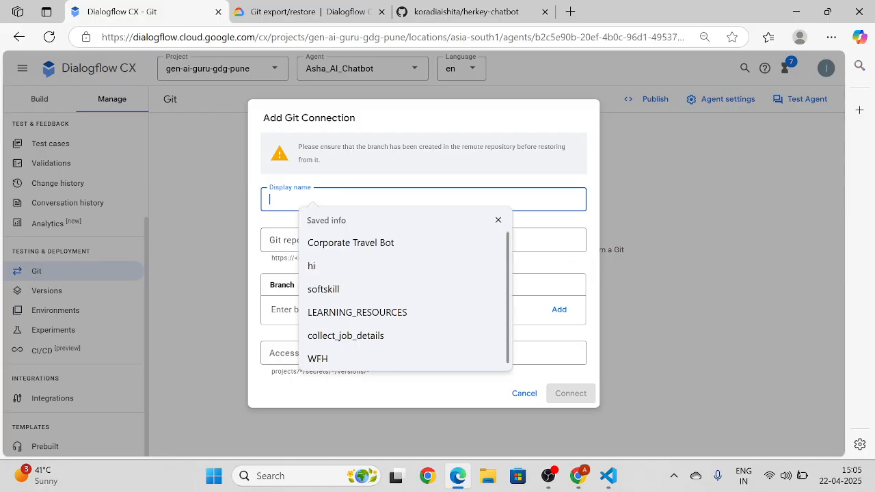
type("H")
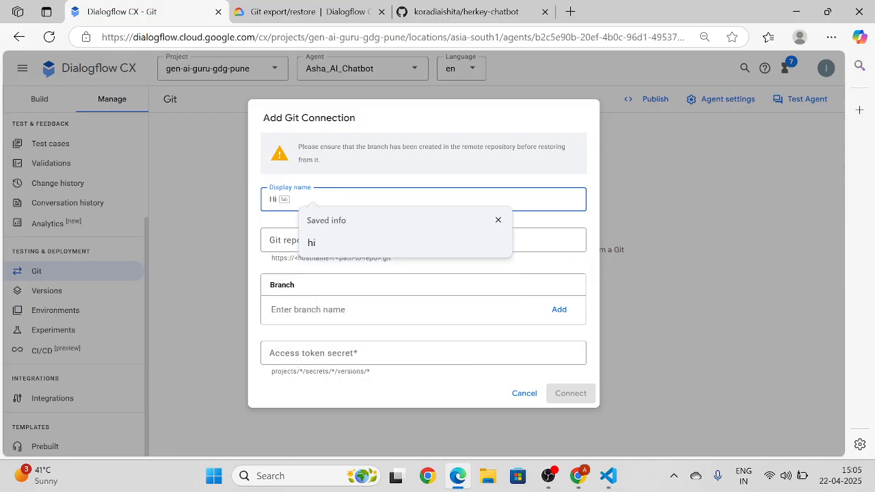
type("erKey")
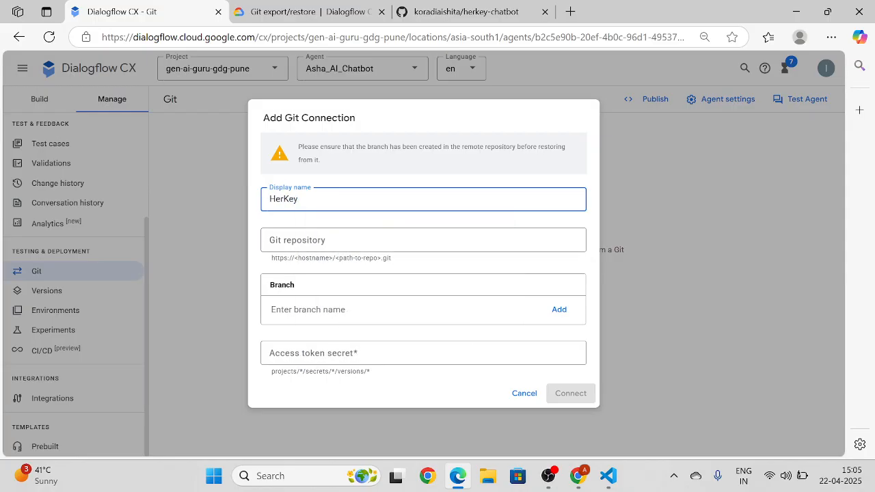
type(" Chatbot")
- Try to copy the herkey-chatbot repository's web address into the connection's Git repository field
key("ctrl+3")
key("ctrl+l")
key("ctrl+c")
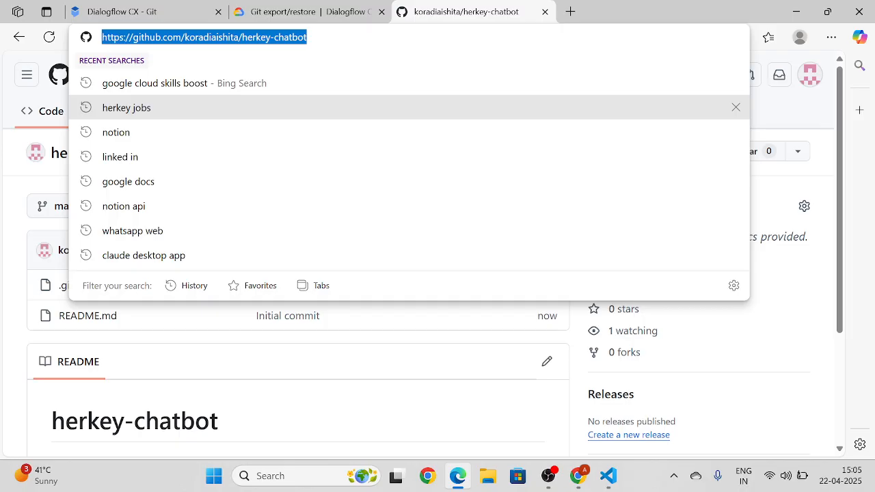
left_click(116, 11)
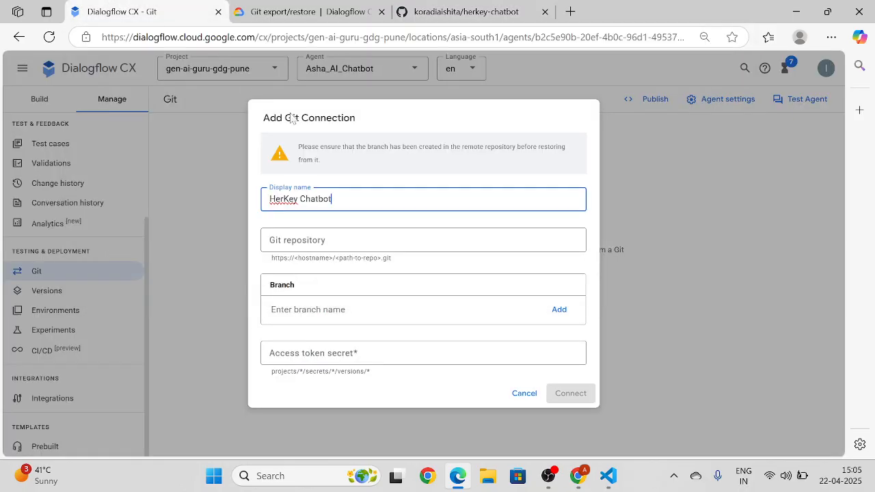
left_click(328, 237)
type("uvicorn main:app --reload")
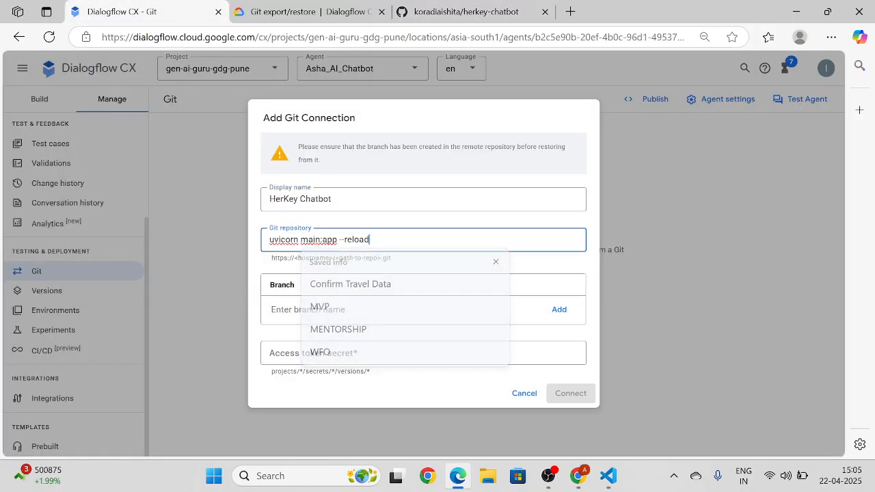
- Set the connection's Git repository to the GitHub URL of herkey-chatbot, ending in .git
left_click(510, 7)
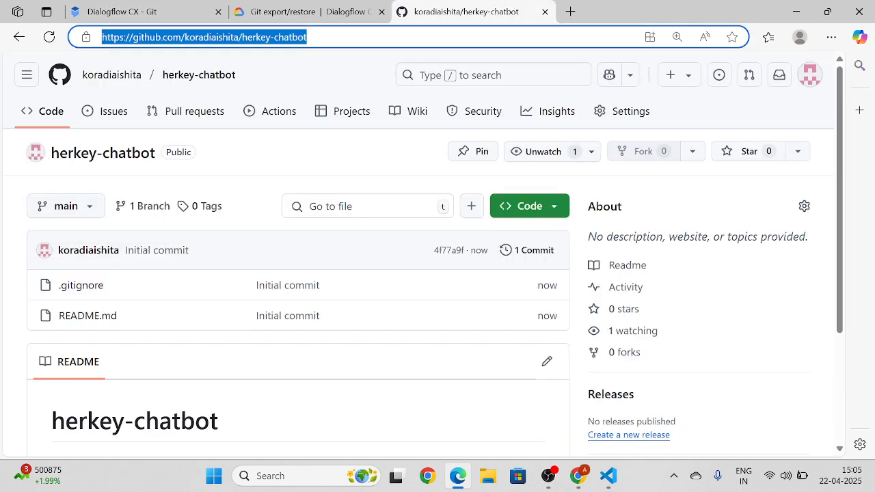
left_click(122, 11)
key("ctrl+a")
key("ctrl+v")
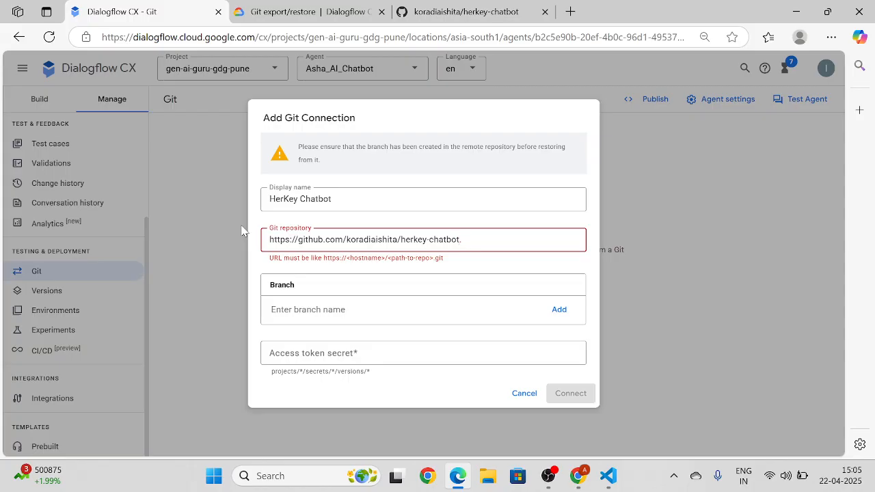
type("t")
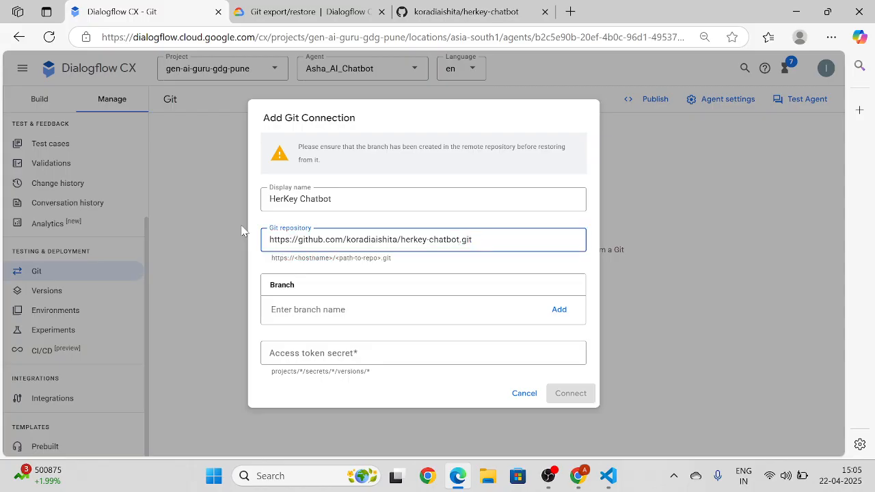
- Check the branch name of the herkey-chatbot repository on GitHub and add main as the Git connection's branch
left_click(465, 12)
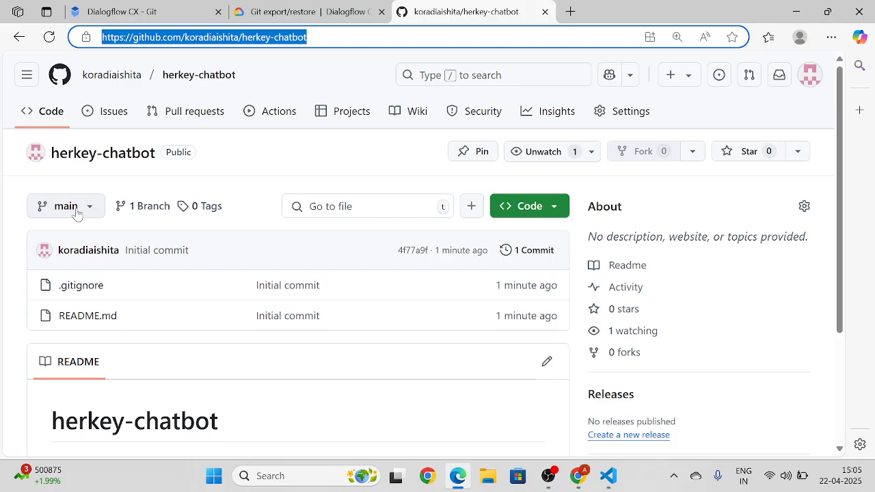
left_click(280, 11)
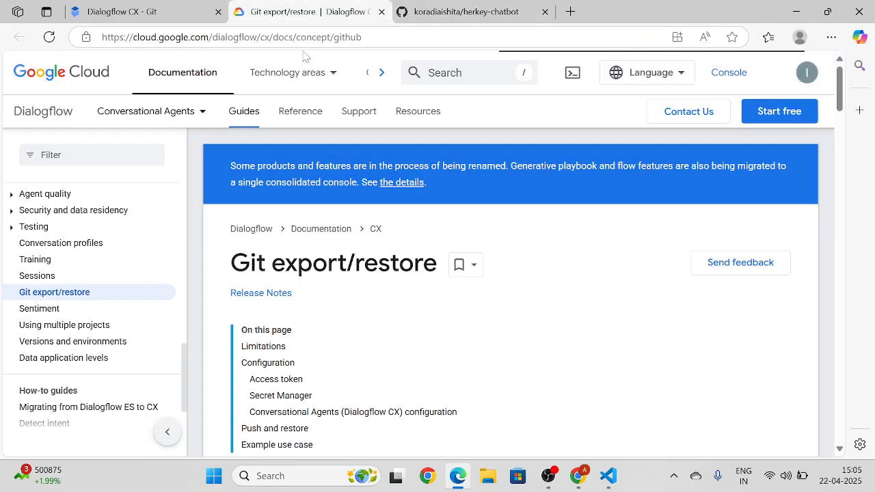
left_click(202, 9)
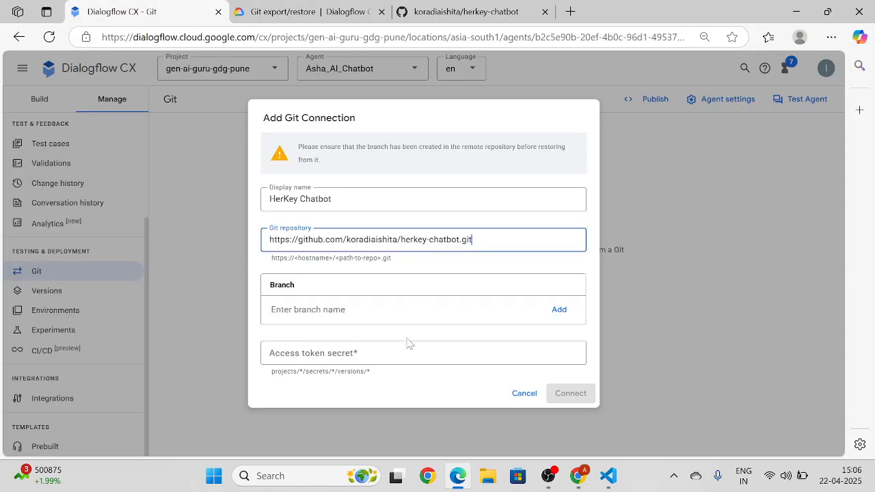
key("Tab")
type("mai")
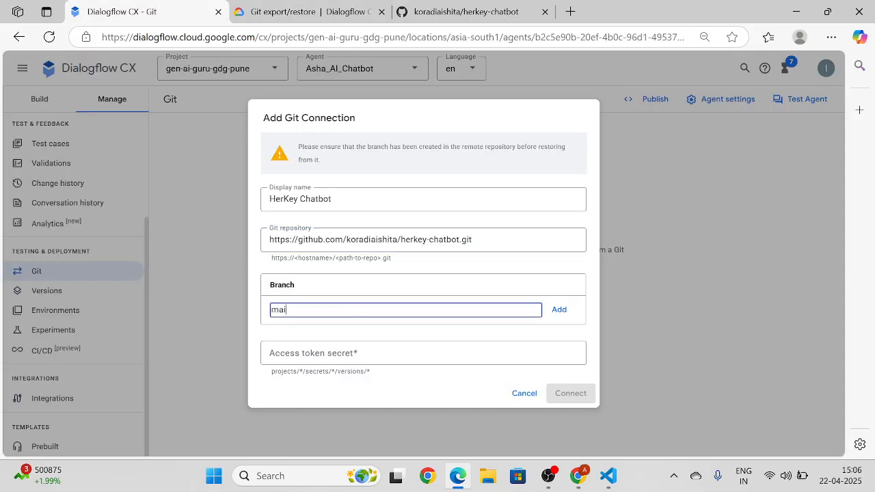
type("n")
left_click(559, 311)
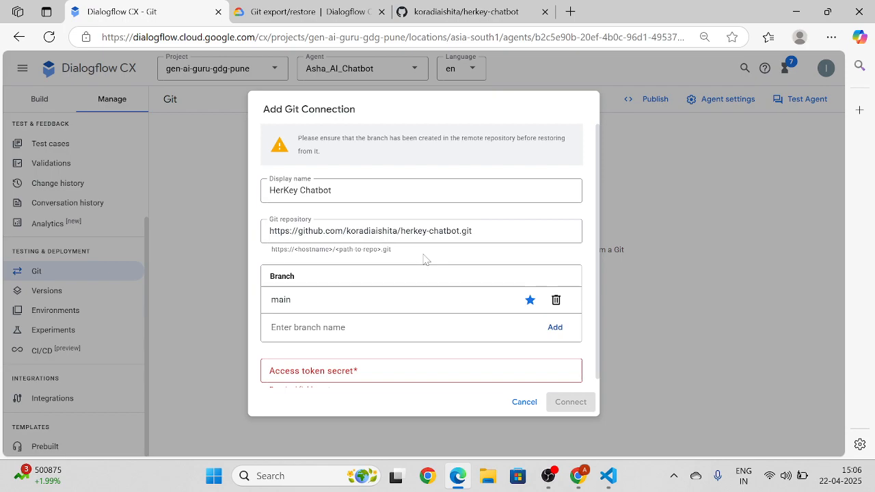
- Review the access token requirements in the Dialogflow Git export/restore documentation and open GitHub's personal access token guide from it
scroll(423, 258, "down", 1)
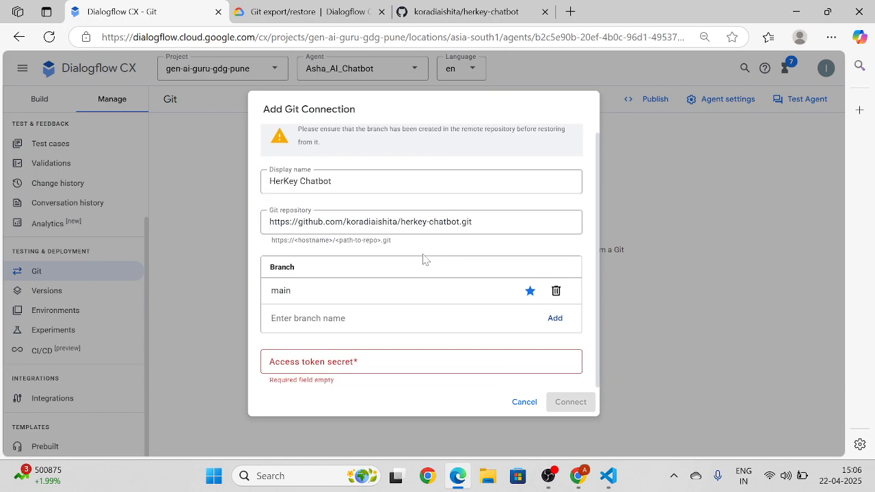
left_click(328, 14)
scroll(390, 209, "down", 10)
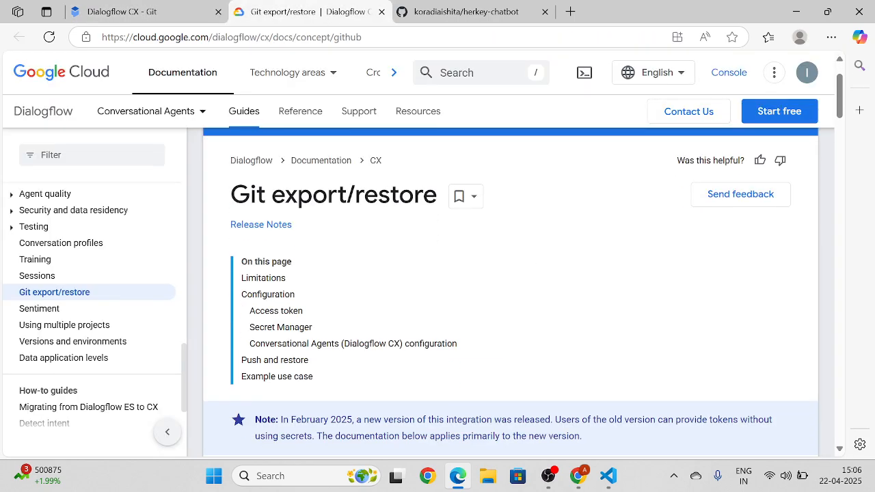
scroll(390, 209, "down", 2)
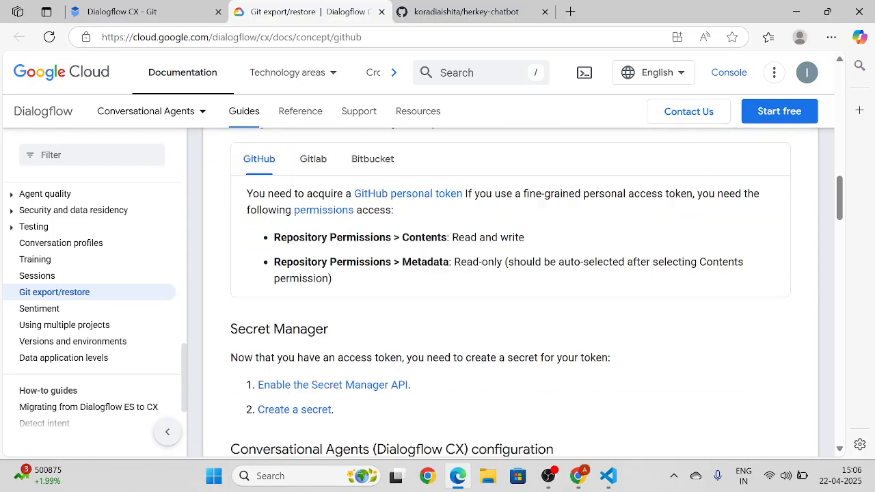
scroll(327, 236, "up", 1)
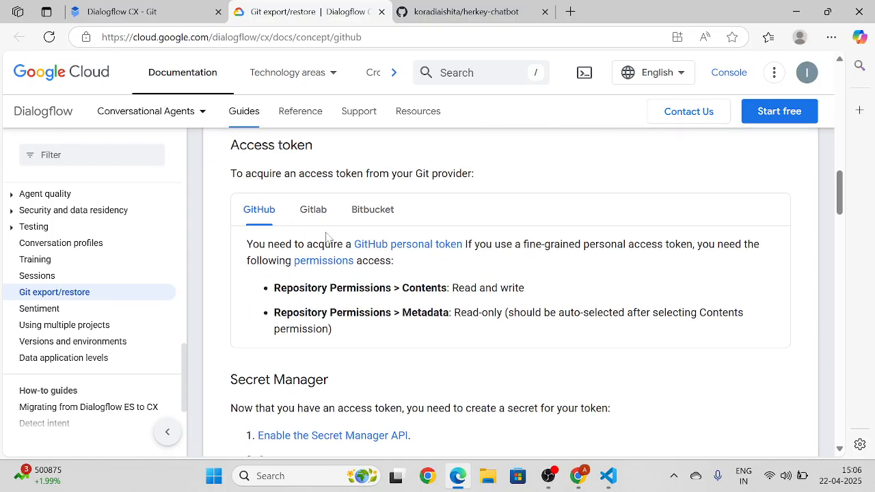
right_click(413, 250)
left_click(424, 257)
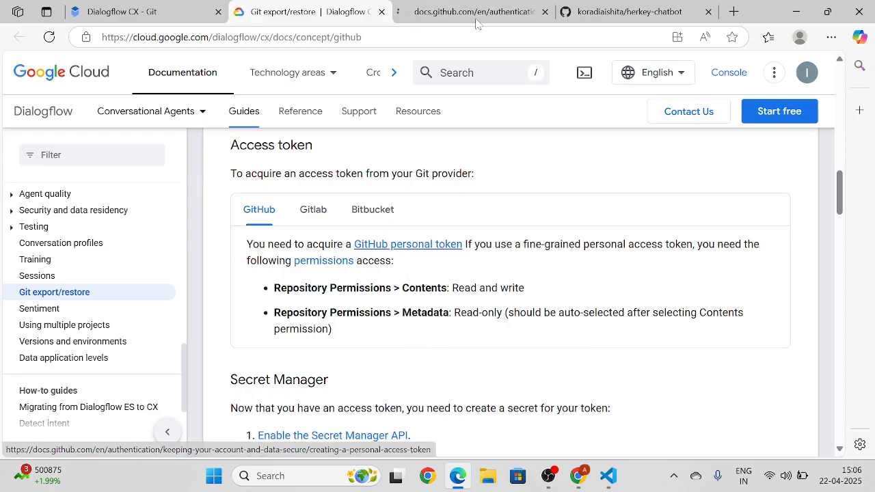
left_click(475, 6)
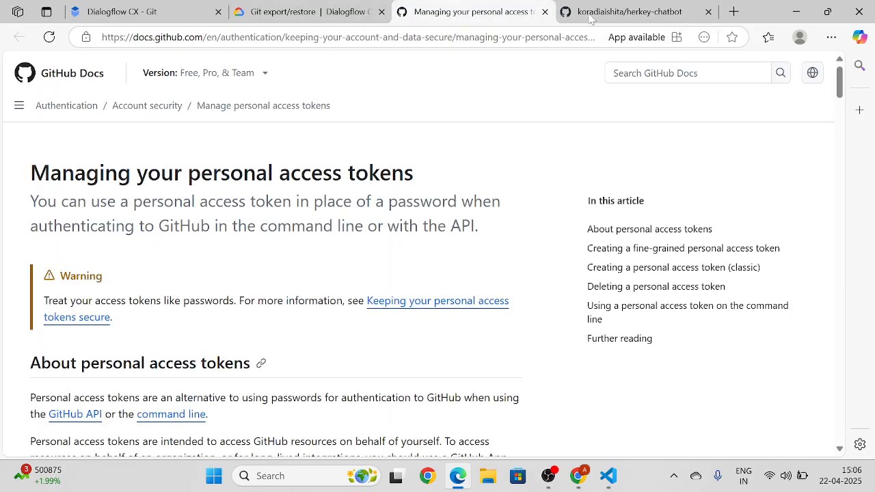
- Go to the classic personal access tokens page in GitHub's developer settings
left_click(648, 8)
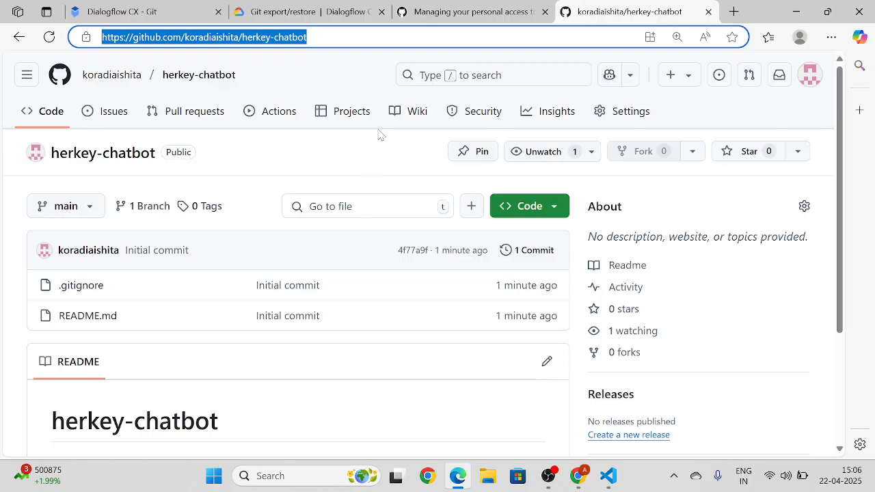
left_click(811, 77)
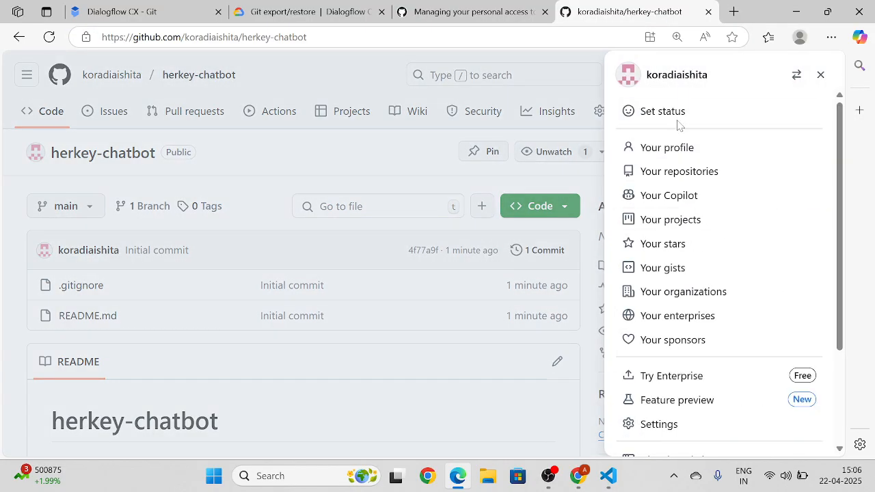
scroll(689, 190, "down", 2)
scroll(691, 195, "down", 1)
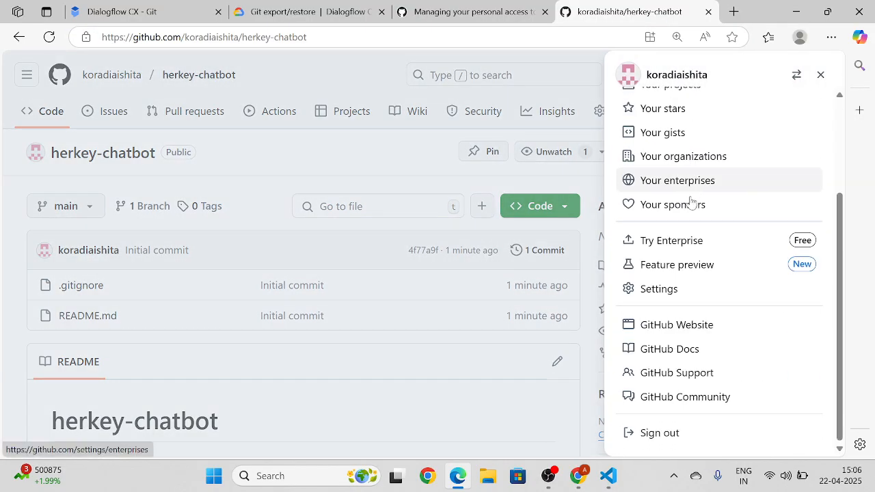
left_click(681, 297)
scroll(113, 237, "down", 4)
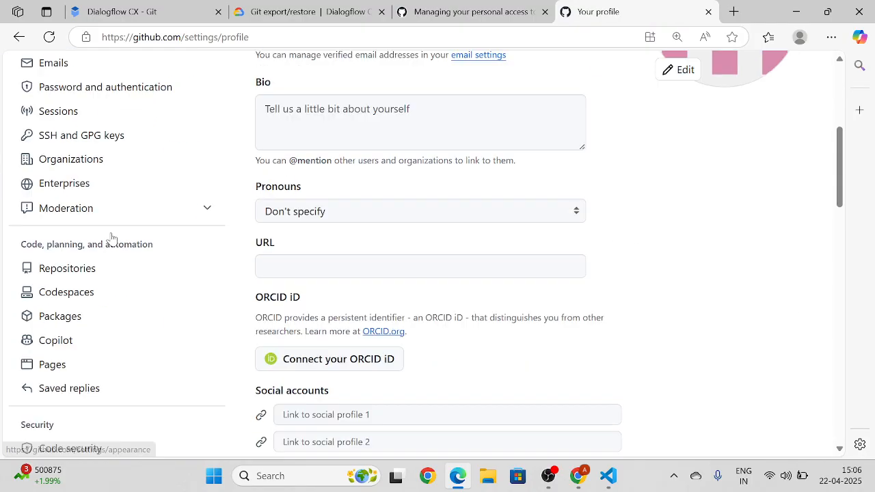
scroll(113, 237, "down", 5)
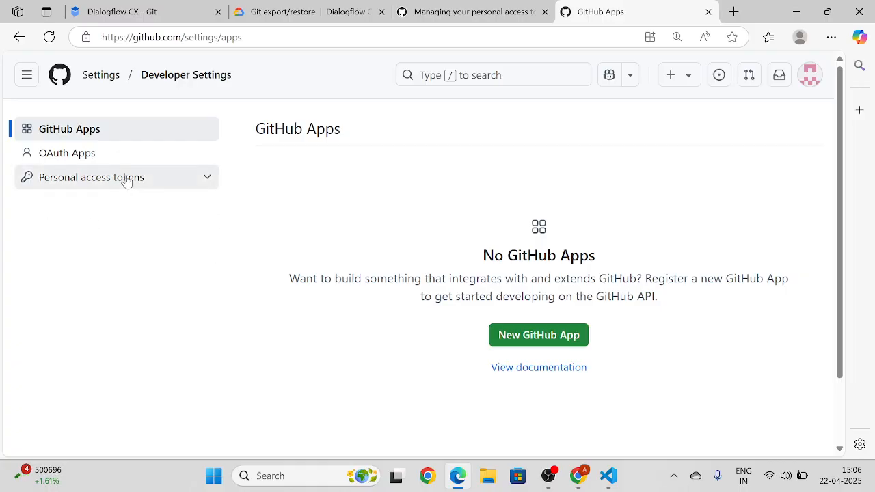
left_click(126, 179)
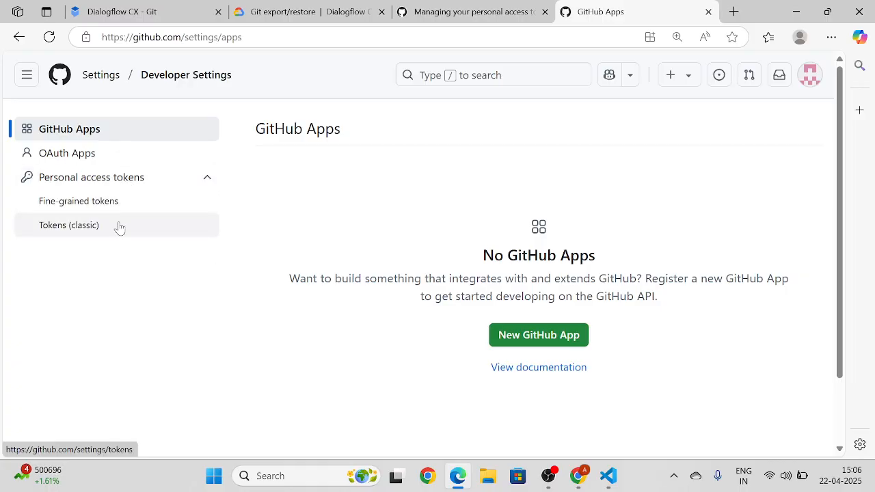
left_click(118, 227)
- Begin generating a new classic personal access token and confirm access with the saved account password
left_click(759, 130)
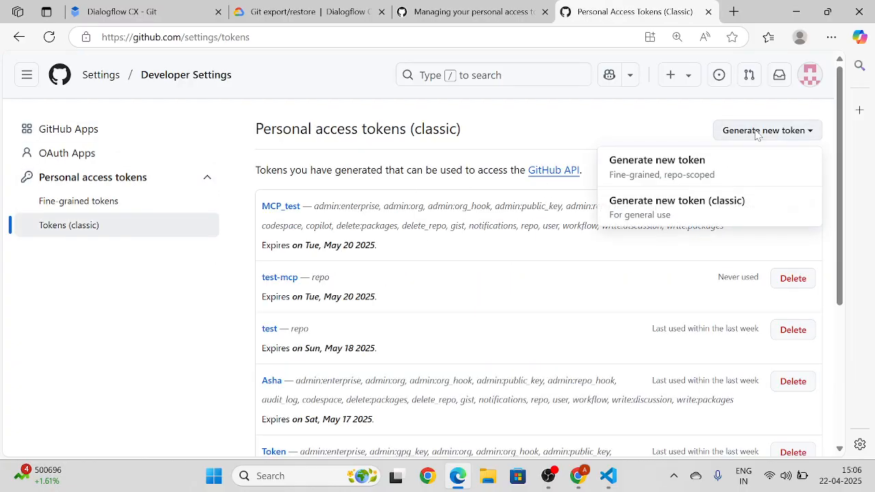
left_click(670, 202)
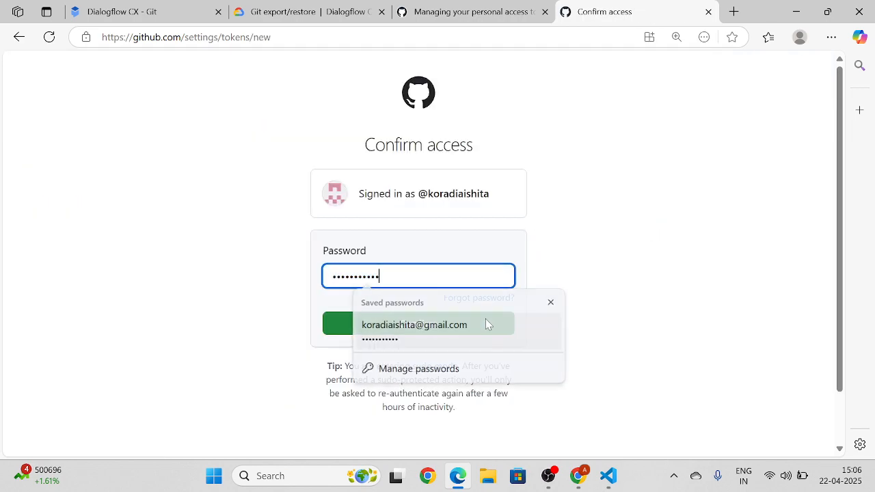
left_click(485, 324)
left_click(404, 326)
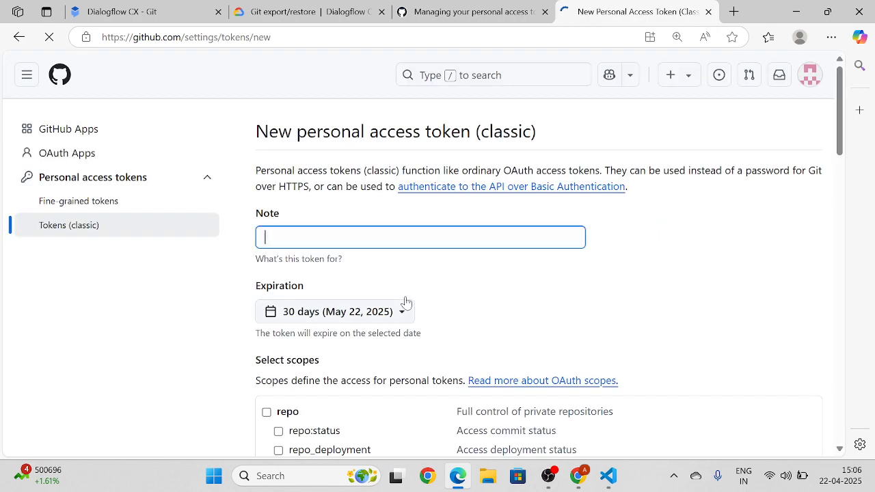
- Set the token's note to Dialogflowdemo and grant it the repo, workflow and write:packages scopes
left_click(352, 235)
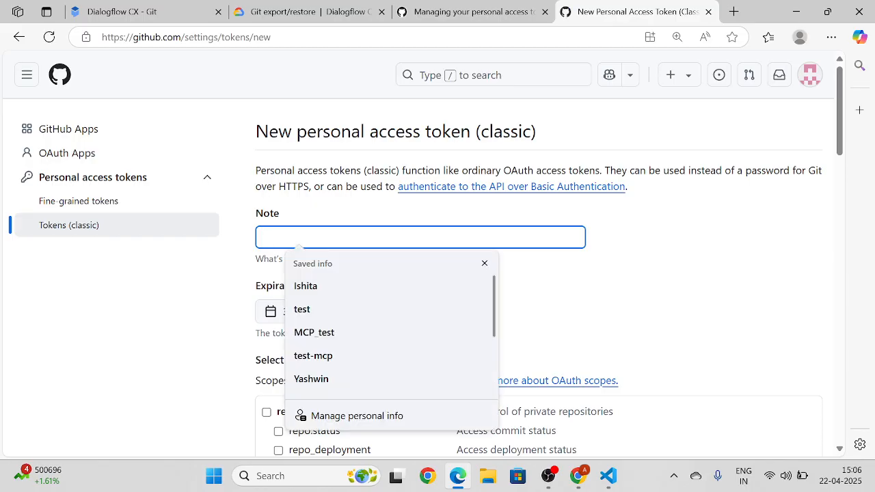
type("Dialogflowdemo")
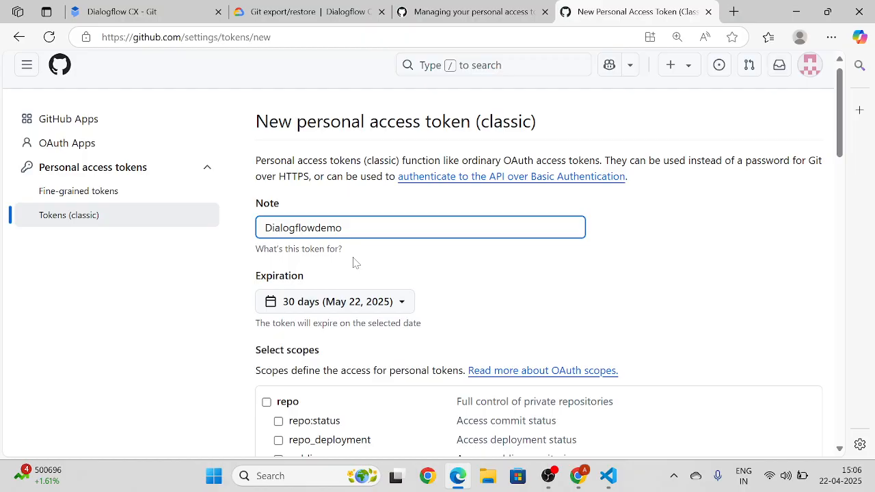
scroll(354, 262, "down", 2)
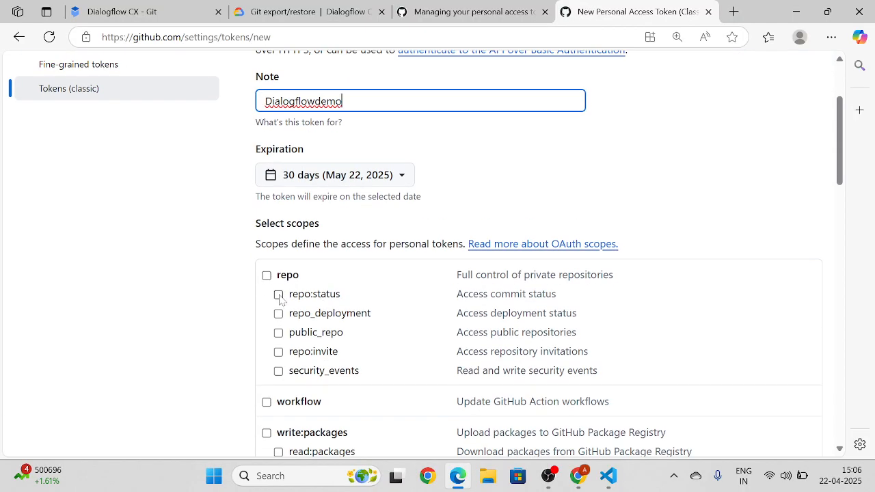
scroll(270, 274, "down", 2)
left_click(267, 138)
left_click(267, 266)
left_click(267, 296)
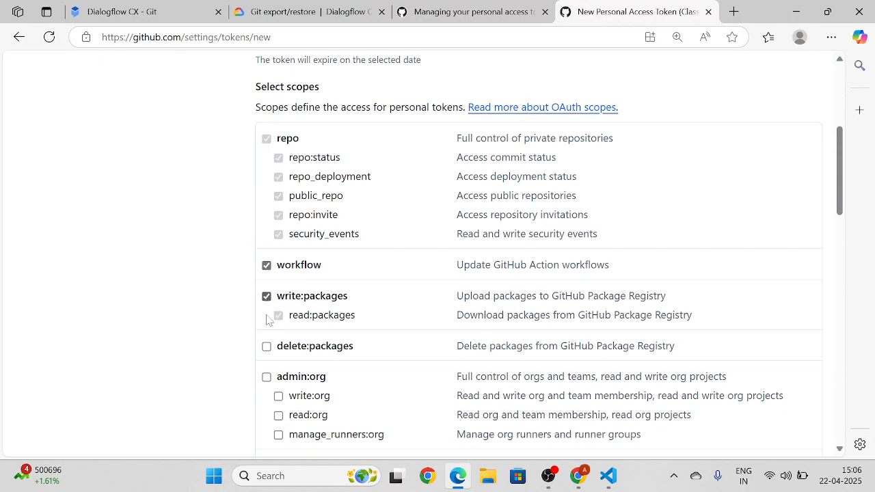
- Grant the token the delete:packages, admin:org, admin:public_key, admin:repo_hook and admin:org_hook scopes
left_click(267, 346)
left_click(267, 376)
scroll(268, 387, "down", 2)
left_click(266, 329)
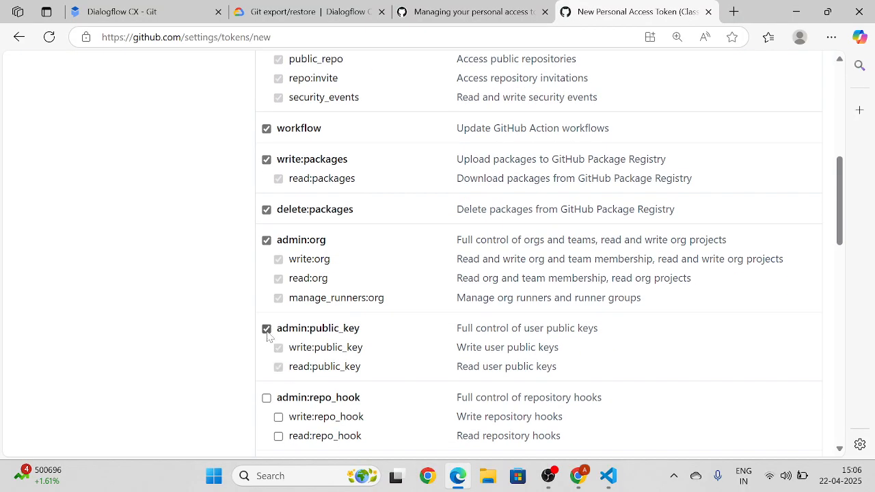
scroll(270, 361, "down", 2)
left_click(266, 262)
left_click(267, 331)
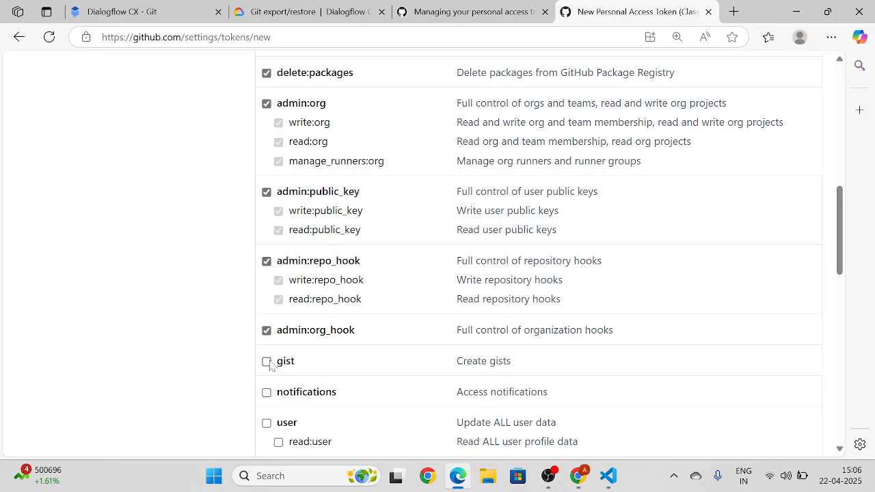
- Grant the token the gist, notifications, user, delete_repo and write:discussion scopes
left_click(266, 361)
scroll(270, 383, "down", 2)
left_click(266, 256)
left_click(267, 287)
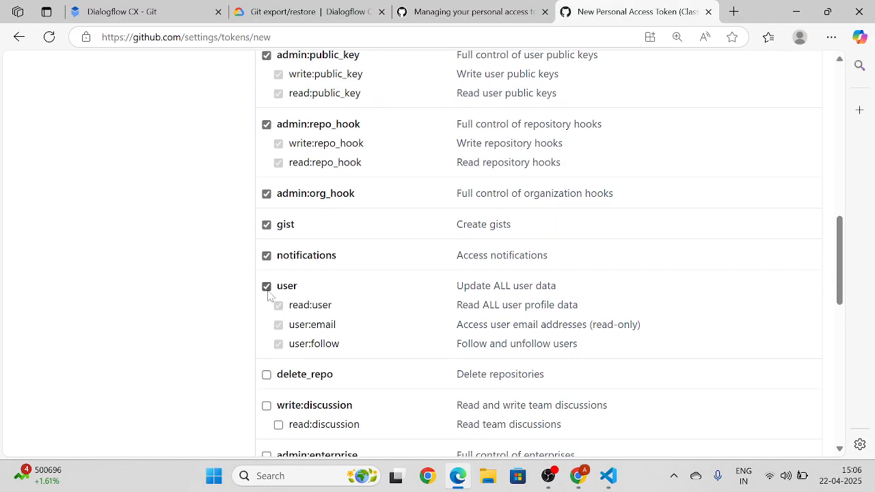
left_click(266, 374)
scroll(269, 376, "down", 1)
left_click(267, 337)
- Add the admin:enterprise, audit_log, codespace and project scopes, and generate the token
scroll(267, 338, "down", 2)
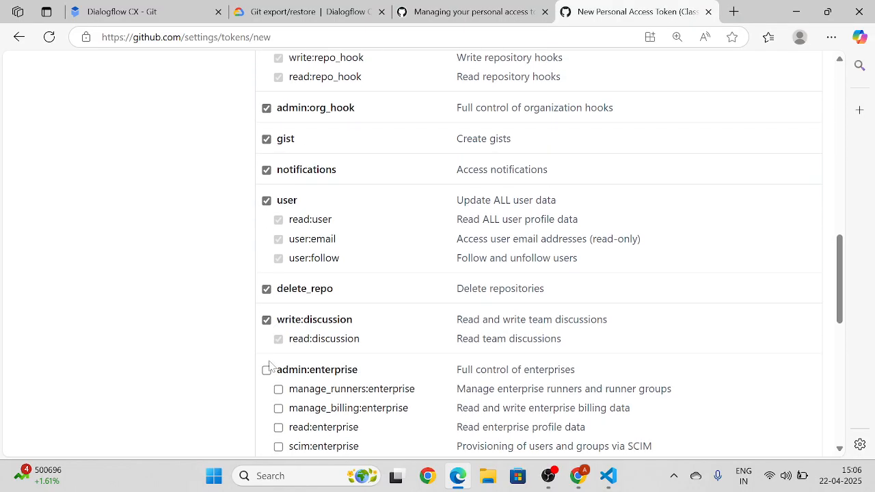
left_click(267, 251)
left_click(267, 358)
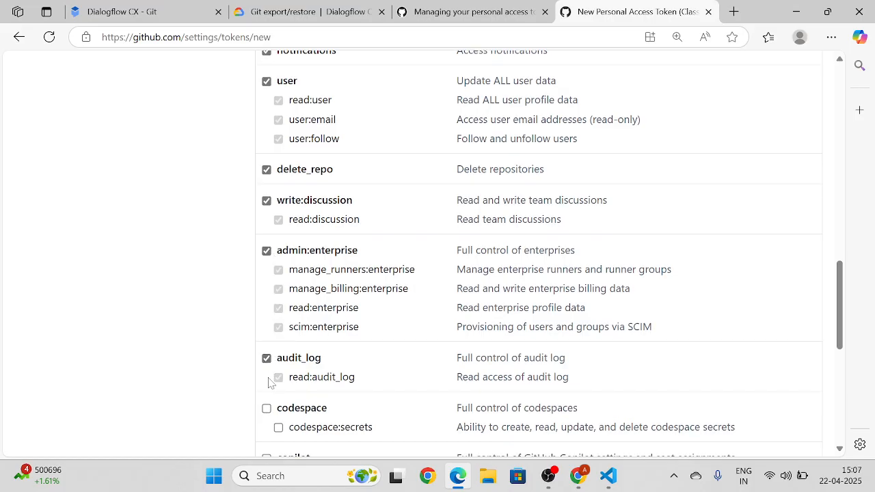
left_click(267, 408)
scroll(271, 288, "down", 3)
scroll(271, 287, "down", 3)
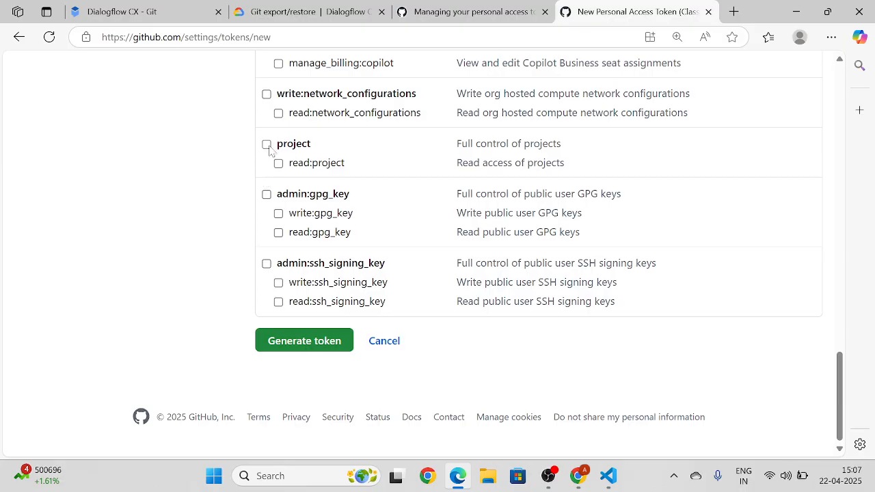
left_click(267, 144)
left_click(307, 343)
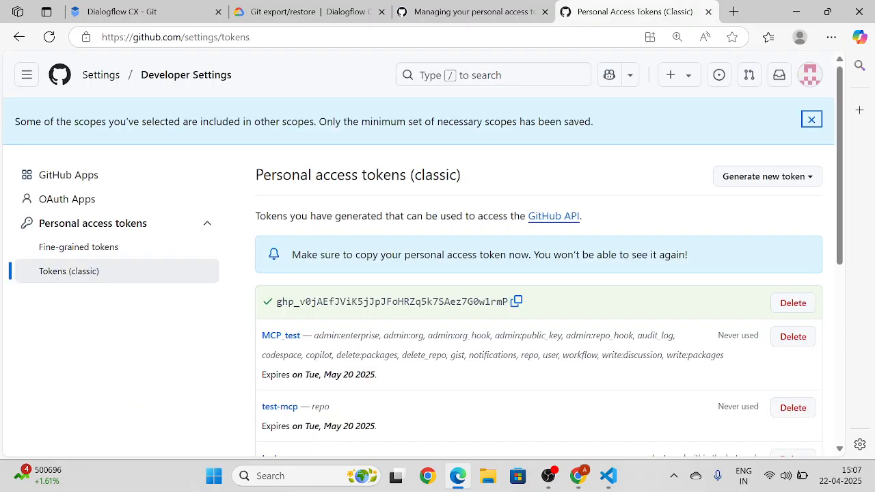
- Copy the generated personal access token, paste it into a new Notepad document and move that window out of the way
left_click(516, 302)
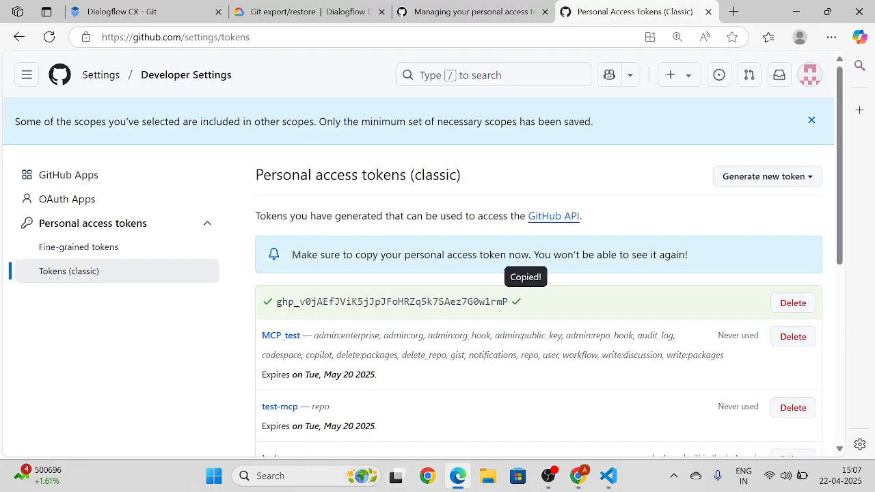
left_click(325, 478)
type("N")
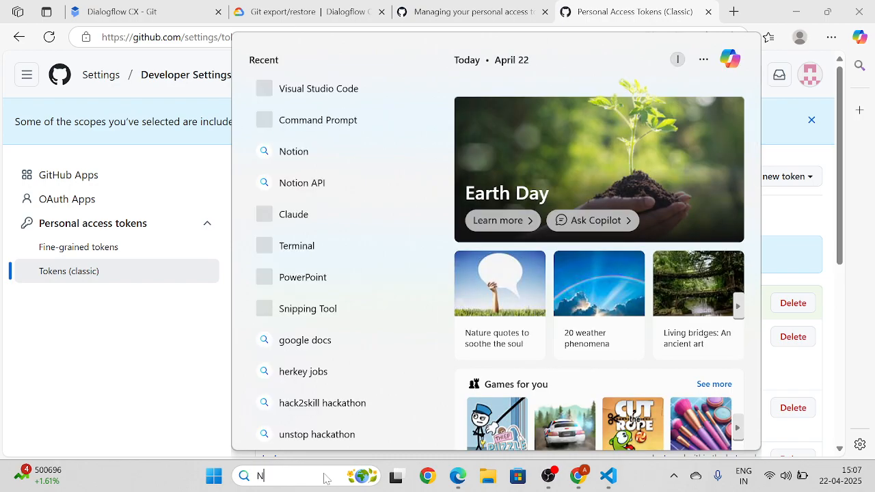
type("otepad")
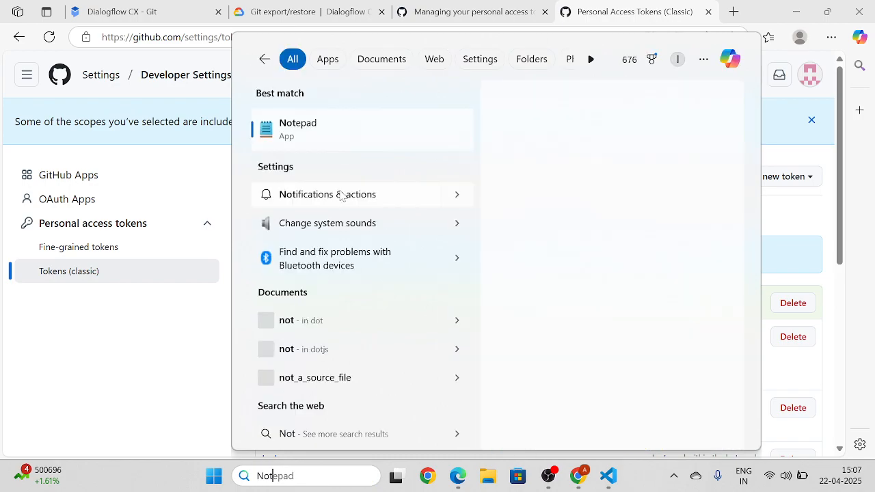
left_click(337, 152)
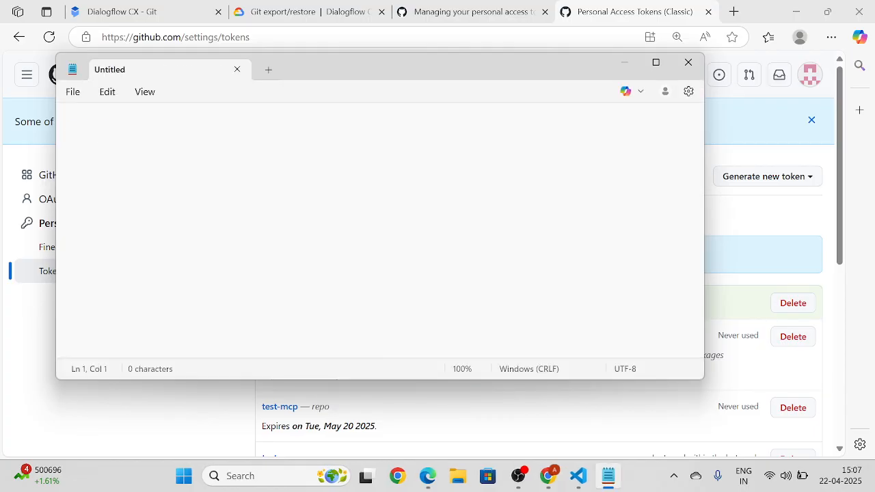
key("ctrl+v")
left_click_drag(469, 63, 651, 187)
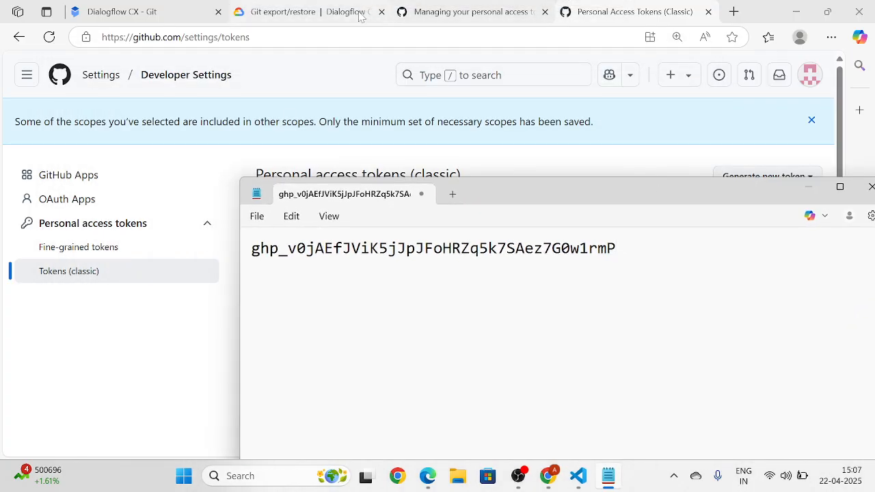
- Open the Enable the Secret Manager API guide from the Git export/restore documentation in Edge and find its console instructions
left_click(361, 16)
scroll(416, 270, "down", 2)
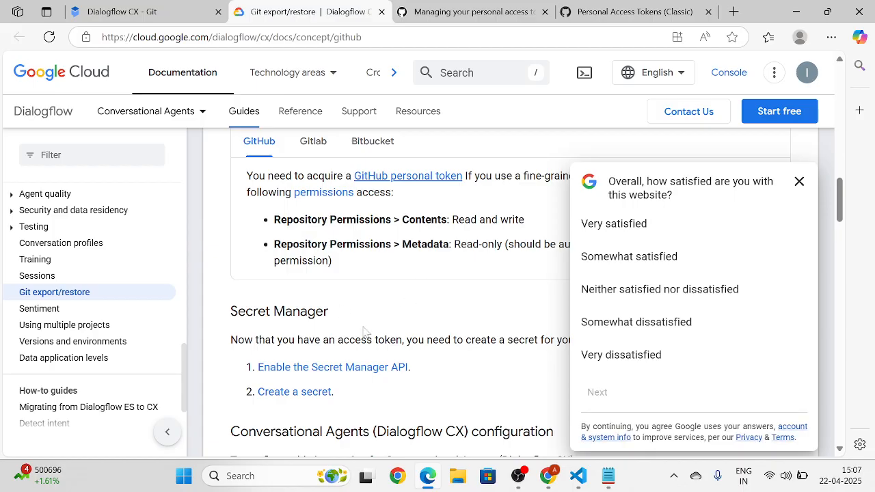
right_click(357, 365)
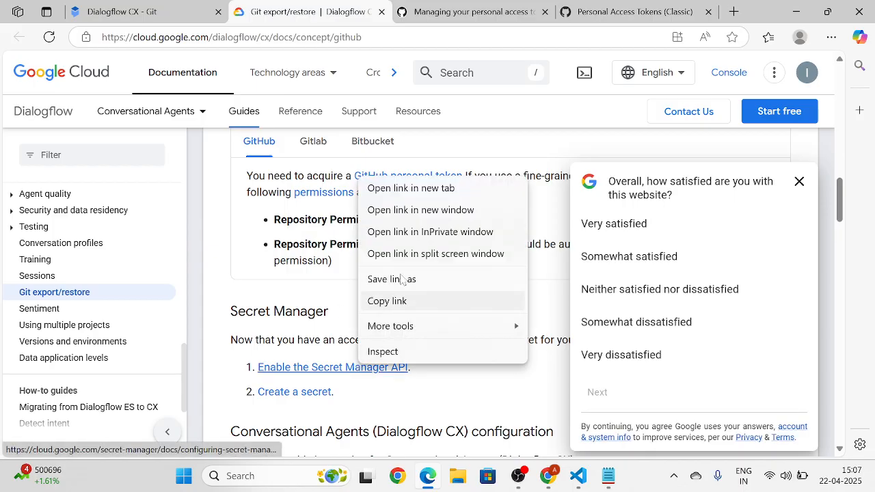
left_click(415, 197)
left_click(405, 21)
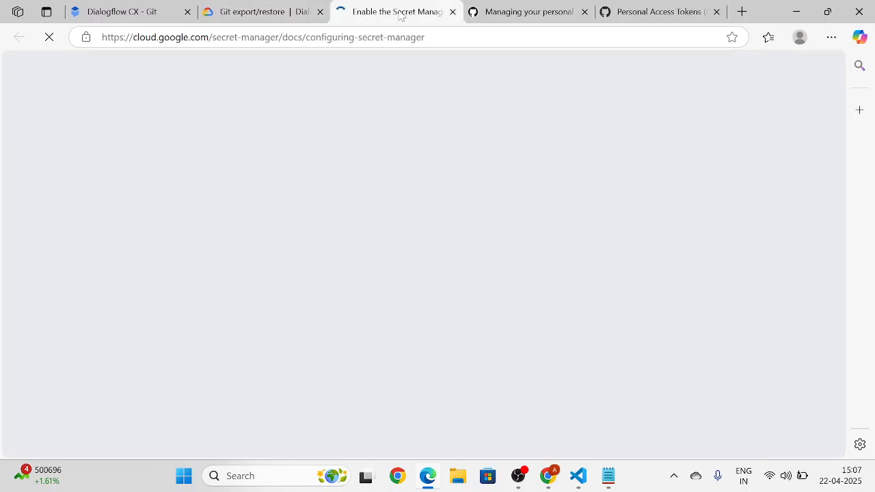
scroll(428, 237, "down", 3)
scroll(298, 340, "down", 5)
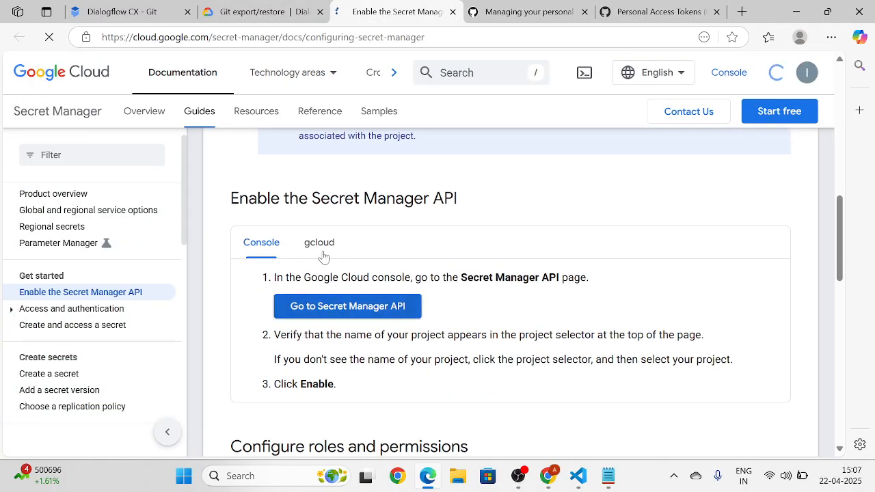
- Open the Secret Manager API page in a new tab to check its status, and review the guide's remaining sections
right_click(339, 304)
left_click(403, 137)
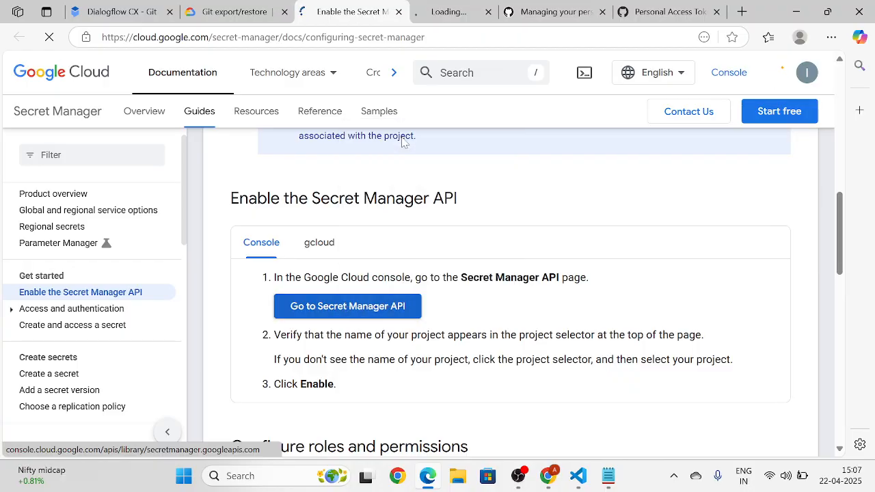
left_click(445, 12)
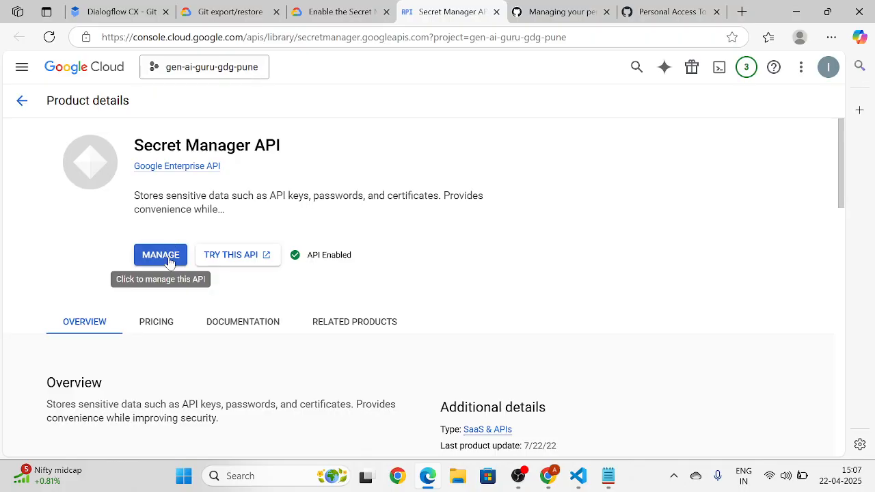
left_click(335, 12)
scroll(378, 290, "down", 4)
scroll(378, 290, "down", 2)
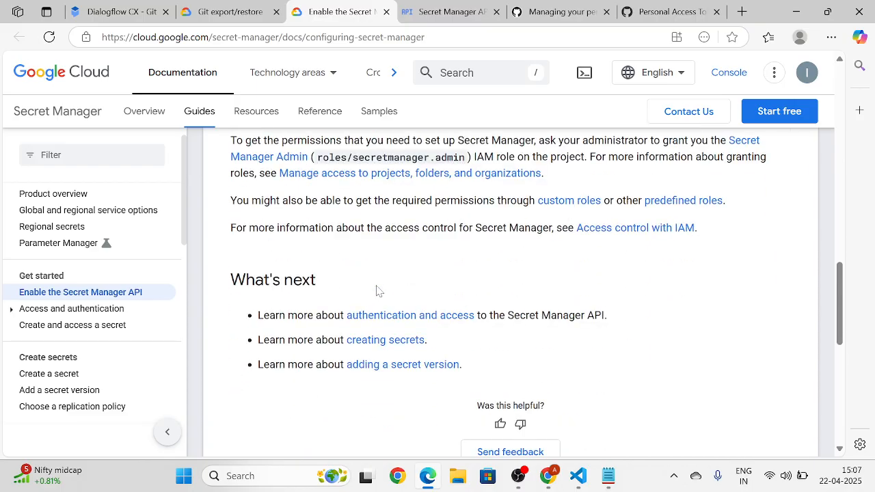
scroll(360, 221, "up", 3)
- Open the Create a secret guide in a new tab from the Secret Manager section of the Git export/restore documentation
key("ctrl+shift+Tab")
scroll(324, 238, "down", 1)
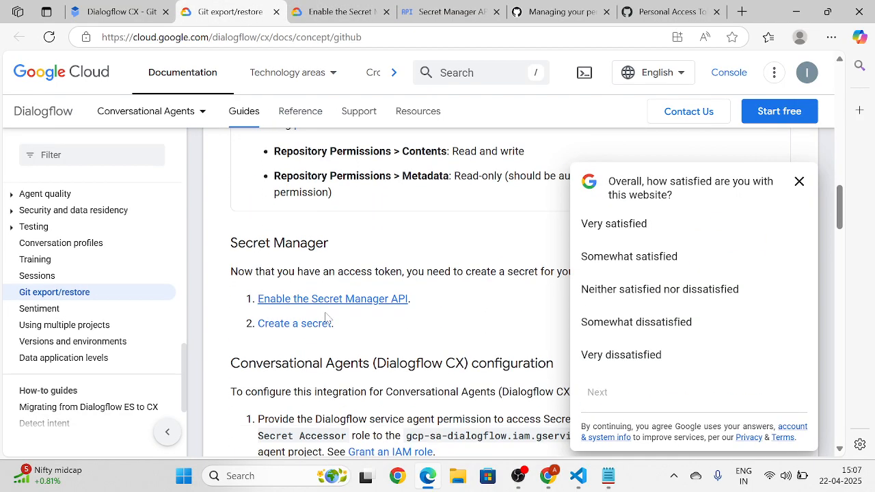
right_click(326, 324)
left_click(353, 151)
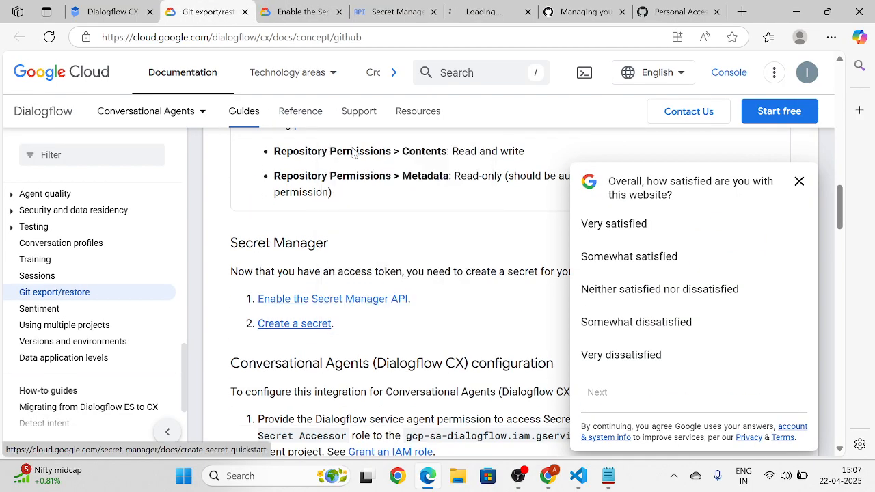
left_click(477, 12)
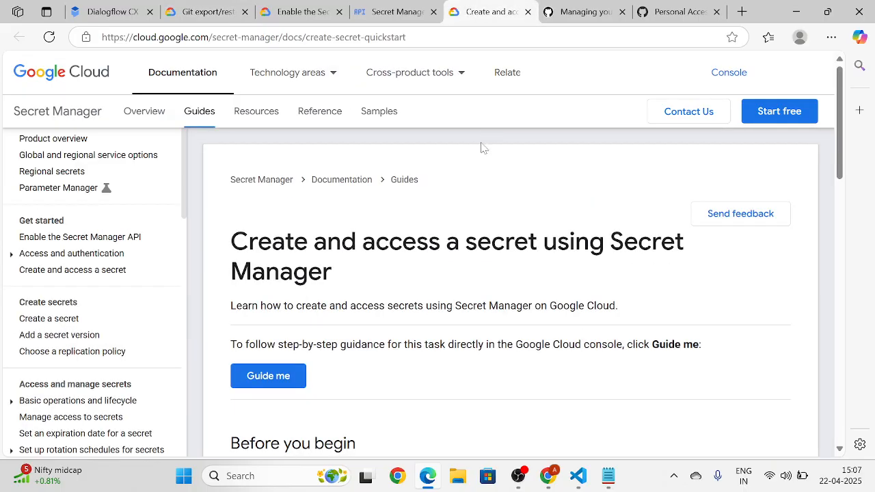
- Open the Secret Manager console page in a new tab from the guide's Console instructions, and close the Secret Manager API details page
scroll(376, 314, "down", 3)
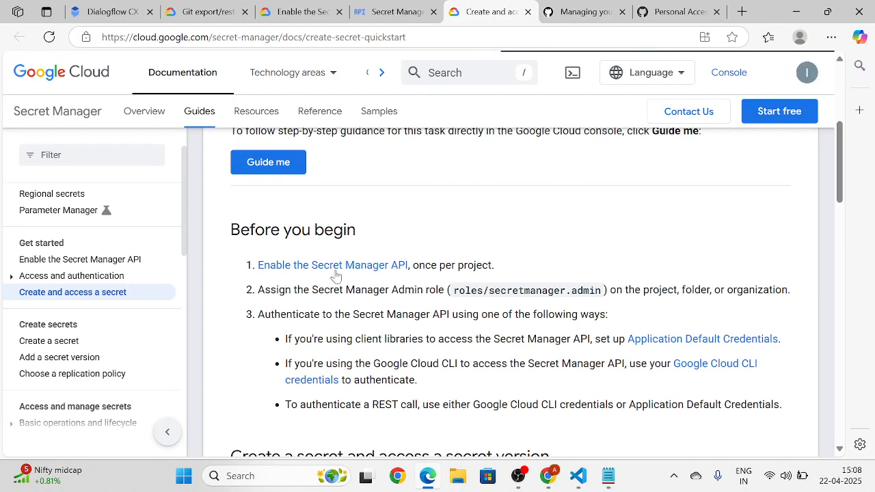
scroll(401, 264, "down", 4)
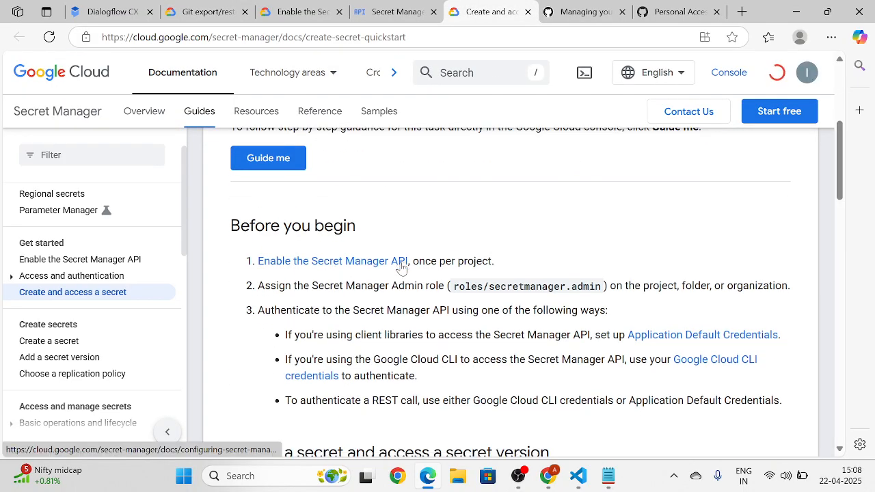
scroll(370, 274, "down", 2)
scroll(356, 205, "up", 1)
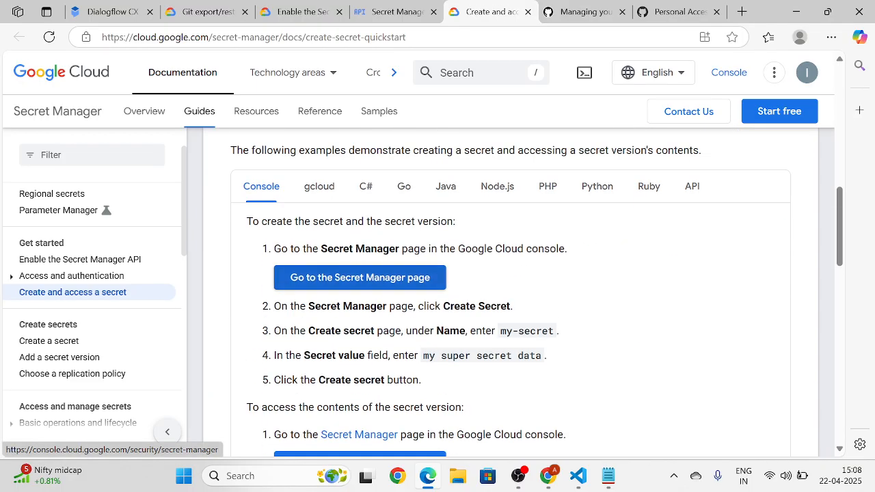
scroll(378, 282, "down", 1)
right_click(377, 210)
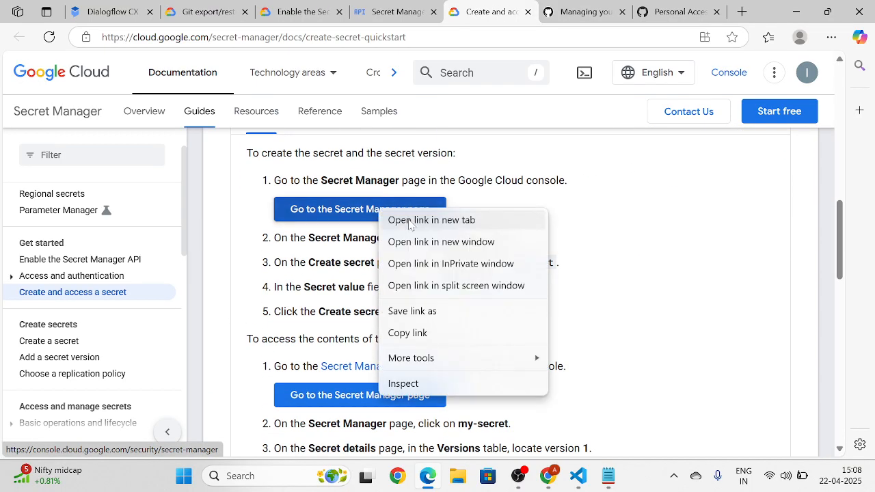
left_click(434, 221)
left_click(354, 9)
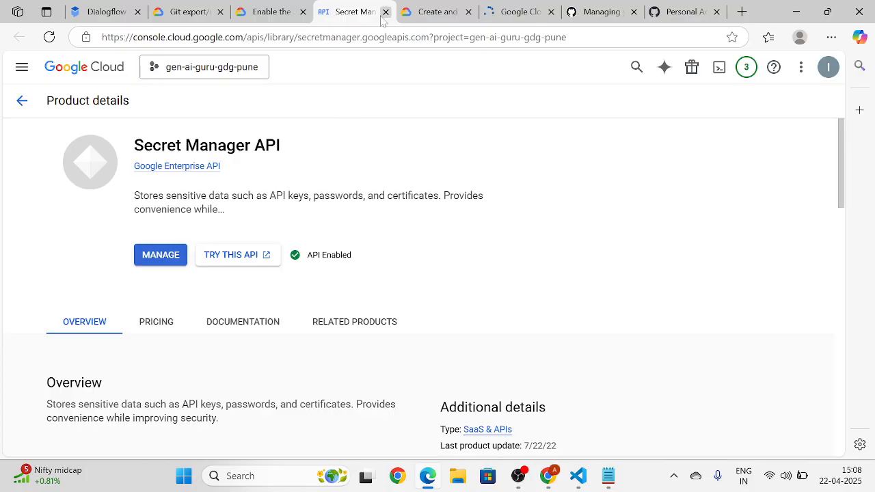
left_click(386, 11)
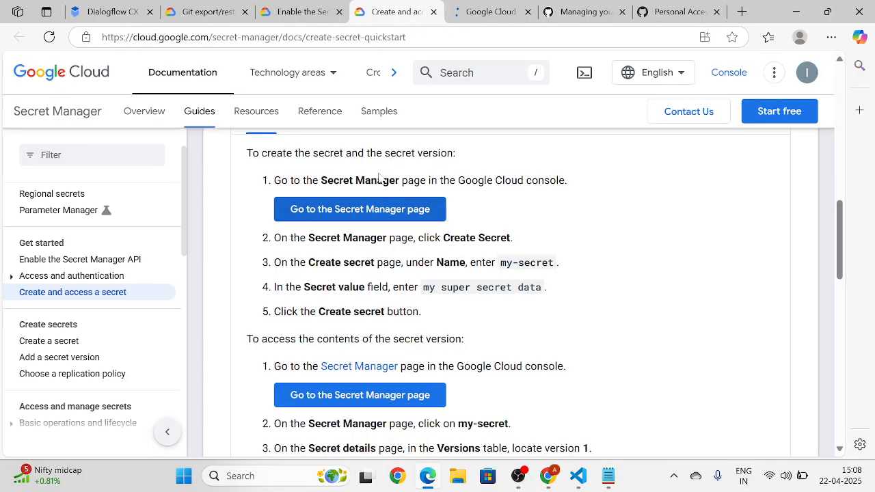
left_click(486, 15)
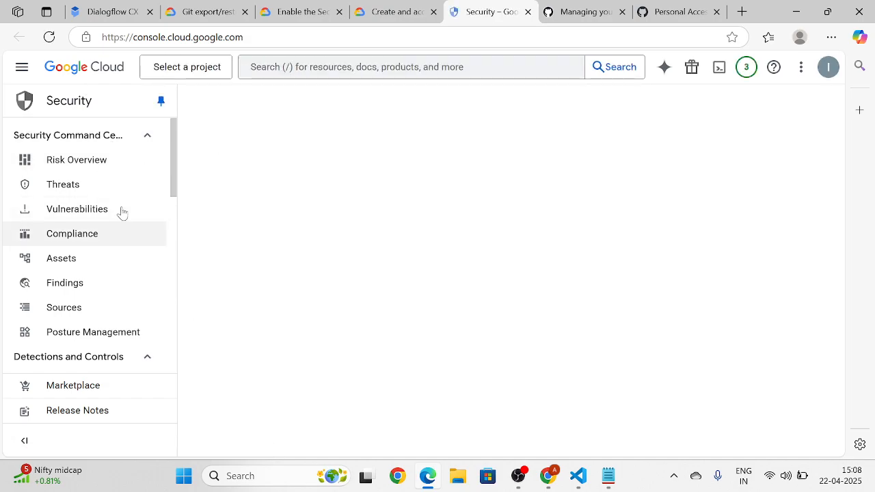
- Try to reach Secret Manager through the Security navigation and by selecting the gen-ai-guru-gdg-pune project
scroll(95, 279, "down", 3)
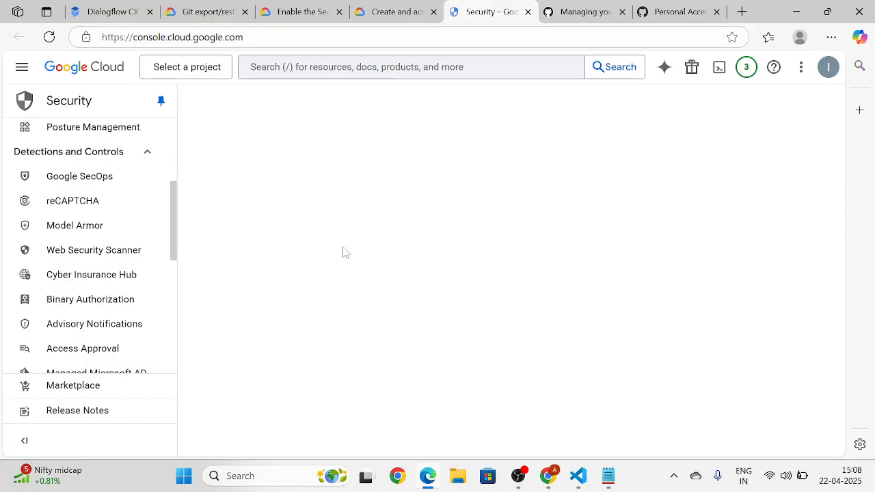
scroll(82, 273, "down", 2)
scroll(134, 266, "down", 3)
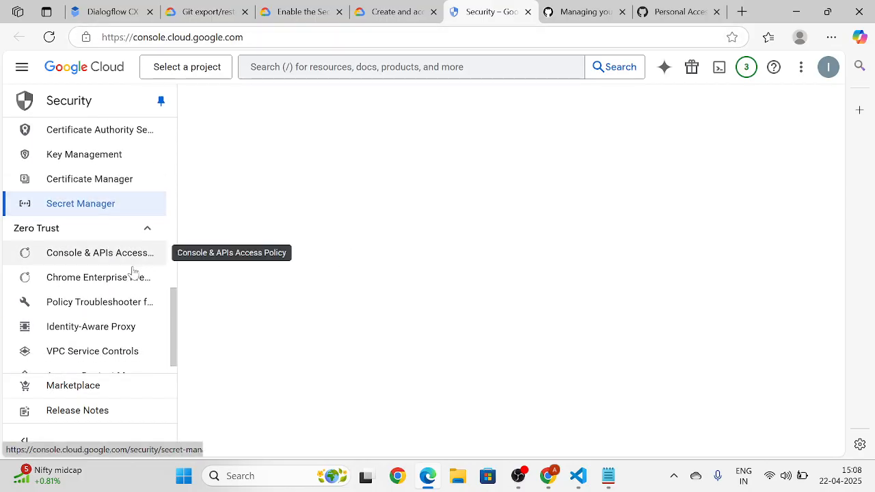
left_click(94, 208)
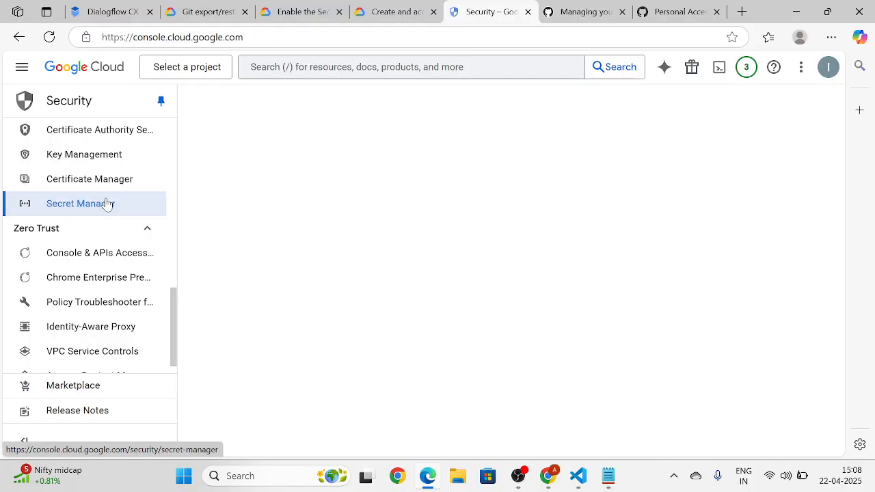
left_click(185, 66)
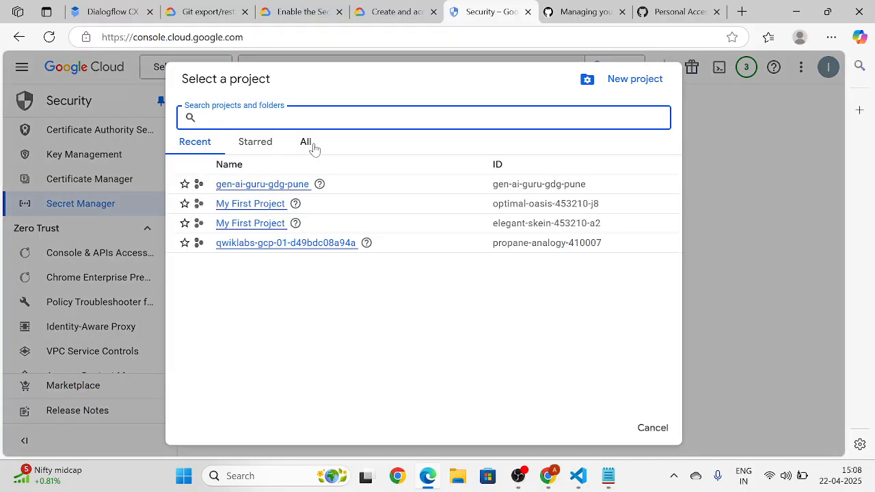
left_click(286, 184)
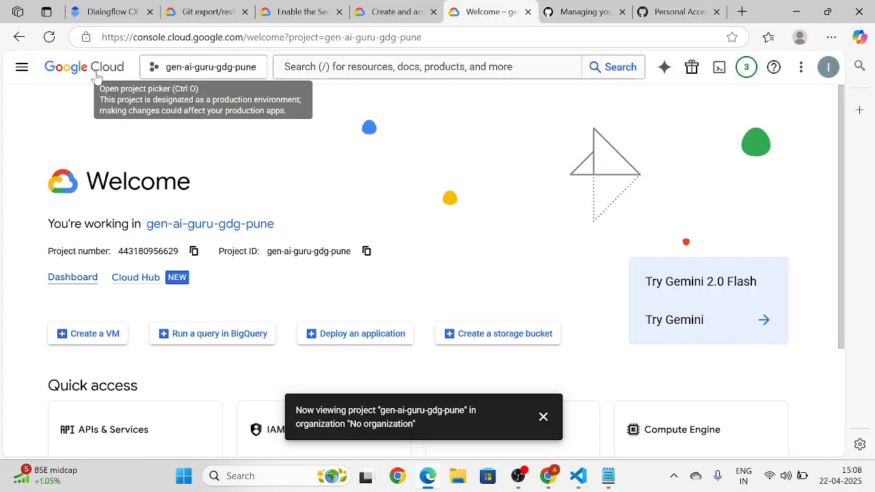
left_click(22, 67)
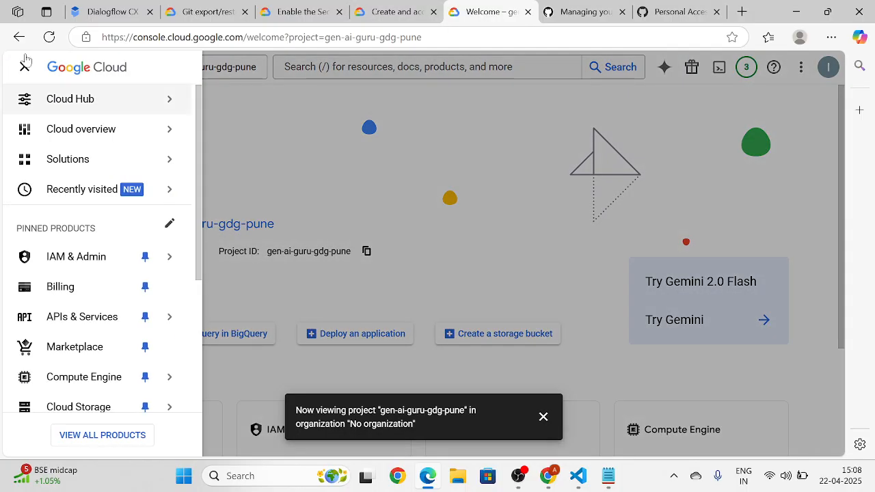
left_click(19, 37)
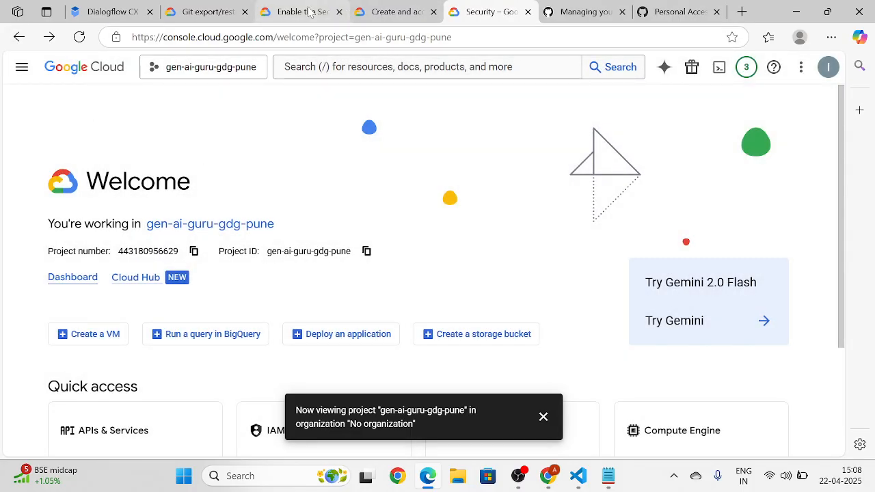
- Return to the Enable the Secret Manager API guide and reopen the Secret Manager API console page from its Console instructions
left_click(309, 12)
left_click(220, 12)
left_click(301, 13)
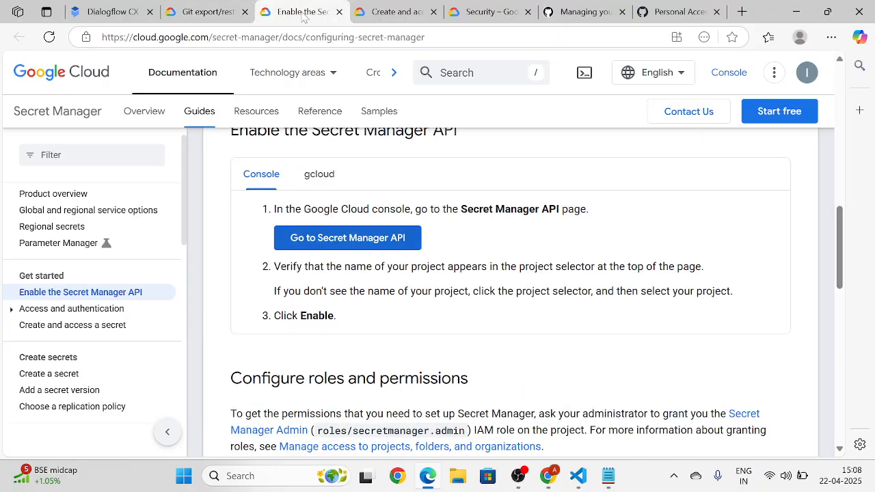
scroll(344, 248, "down", 5)
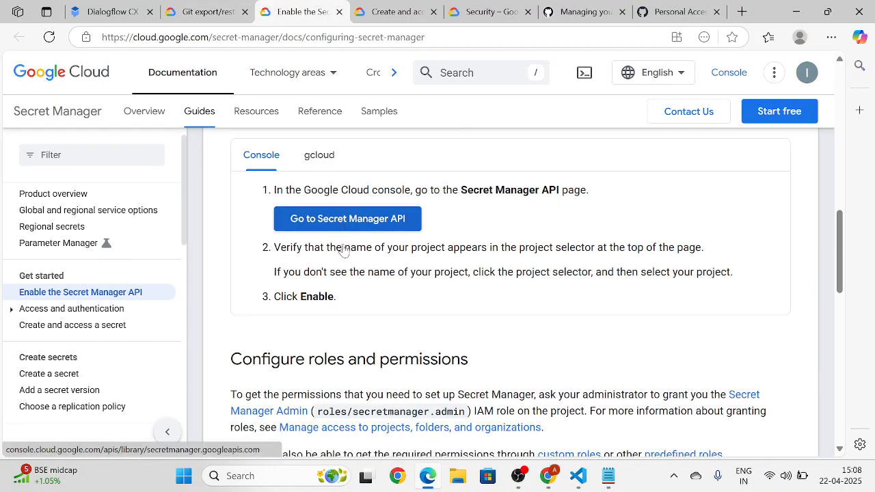
scroll(367, 270, "up", 4)
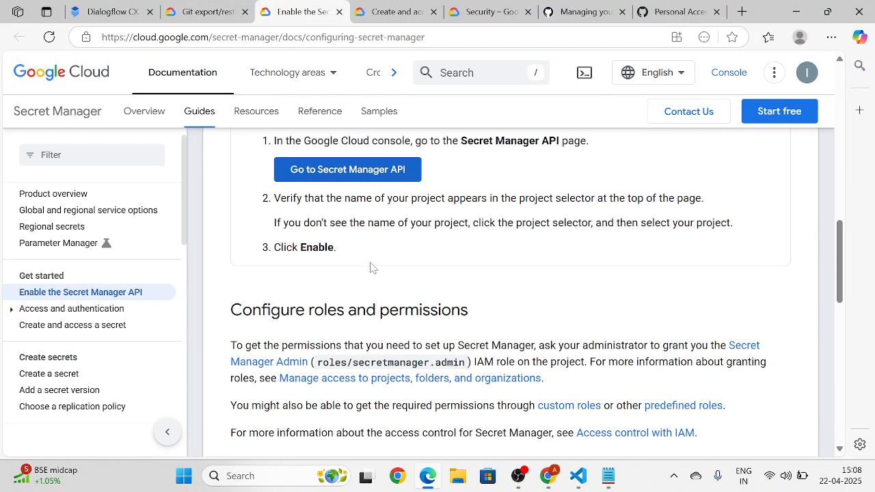
scroll(372, 268, "up", 2)
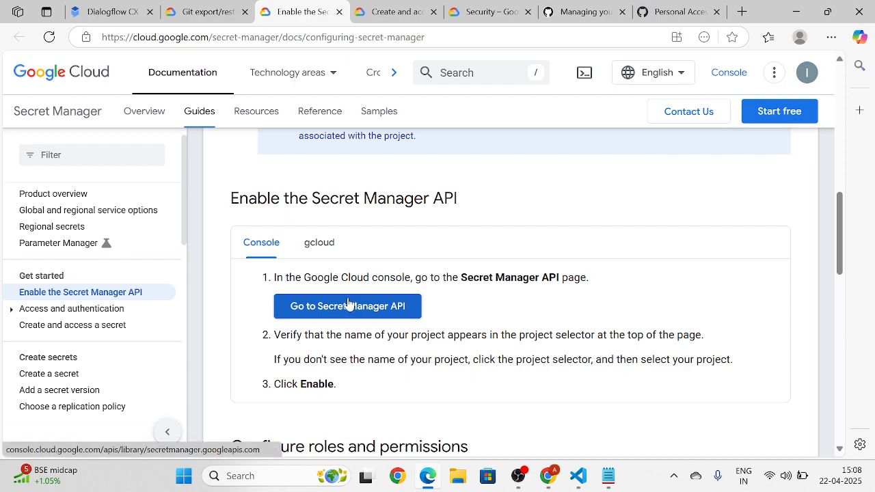
left_click(349, 306)
- Open the Secret Manager console page again from the Create and access a secret guide and select the gen-ai-guru-gdg-pune project
left_click(434, 12)
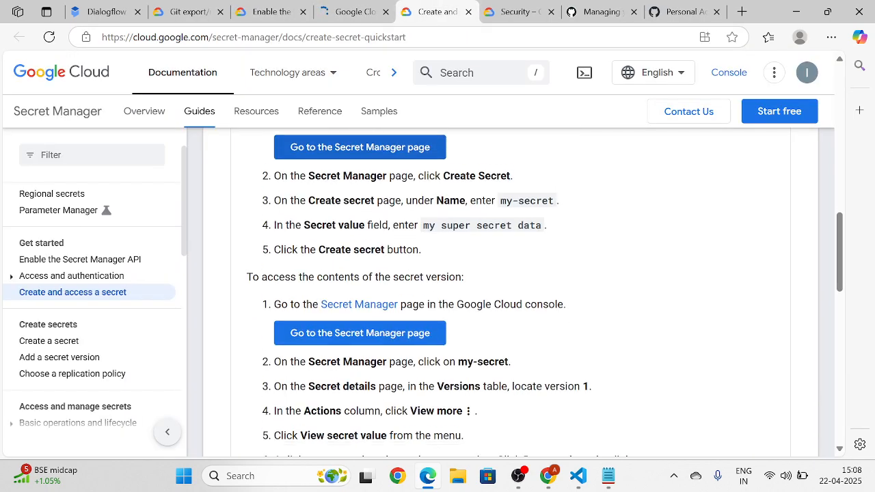
scroll(359, 304, "up", 10)
scroll(359, 304, "down", 2)
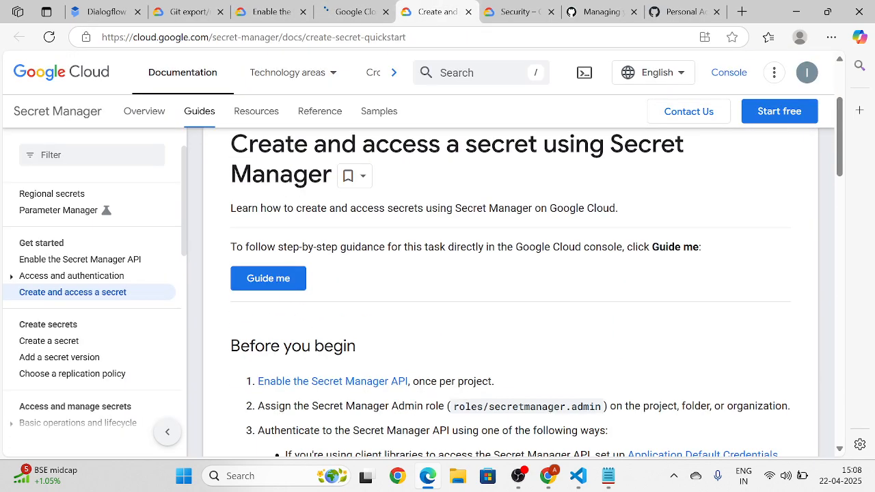
scroll(325, 294, "down", 3)
scroll(327, 324, "down", 2)
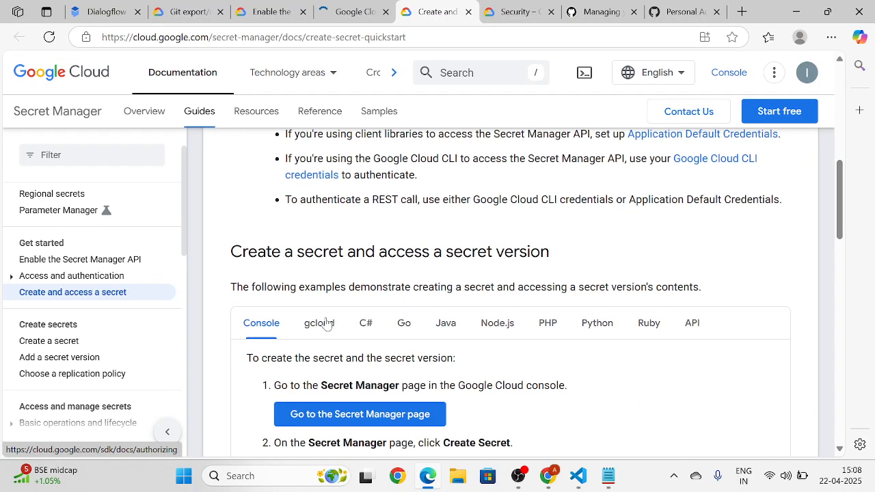
scroll(326, 324, "down", 2)
right_click(372, 280)
left_click(428, 110)
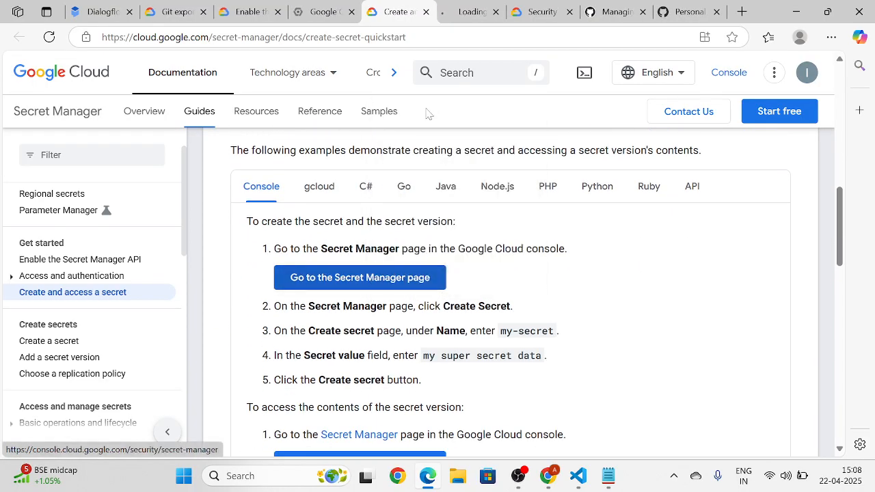
left_click(471, 12)
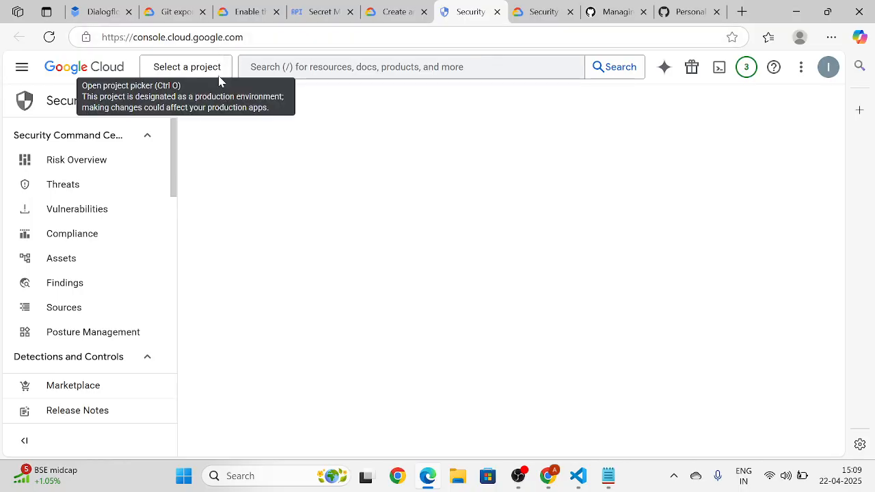
left_click(218, 76)
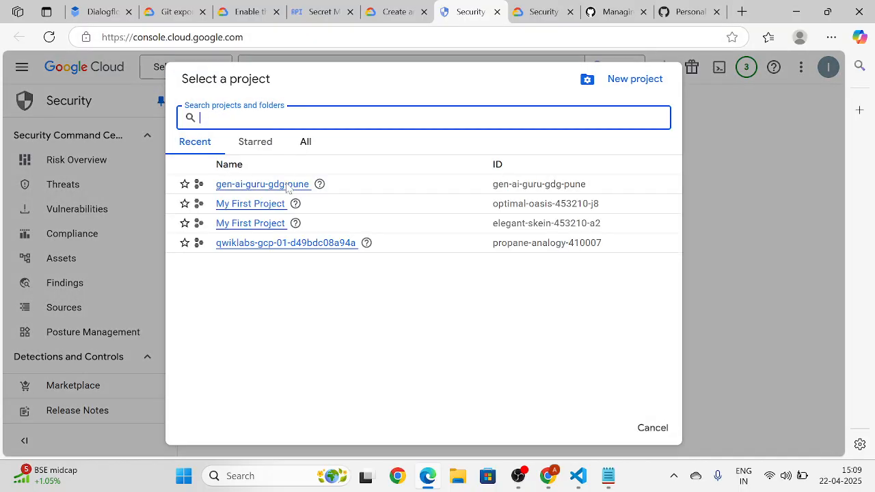
left_click(288, 185)
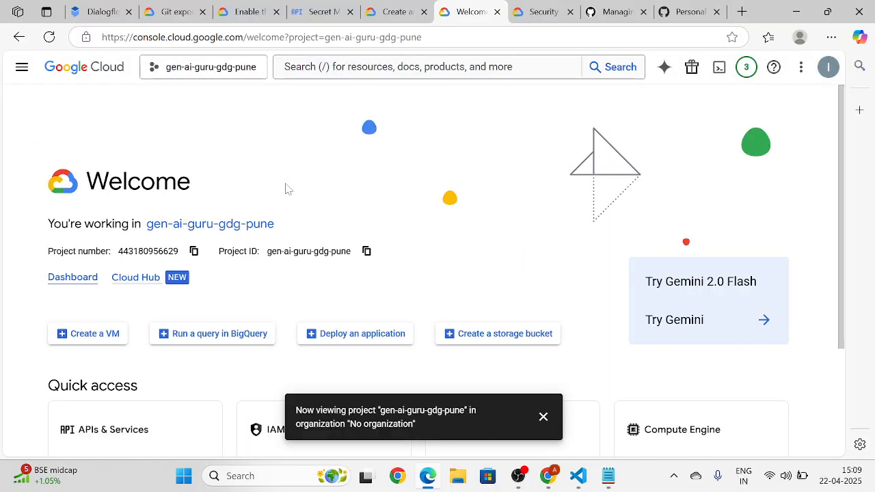
- Search the Google Cloud console for Secret Manager and open its page in the gen-ai-guru-gdg-pune project
left_click(314, 71)
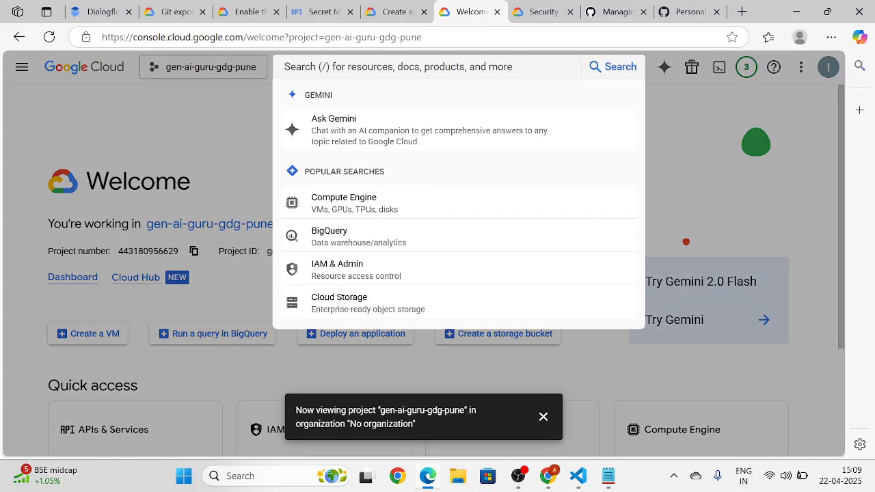
left_click(328, 12)
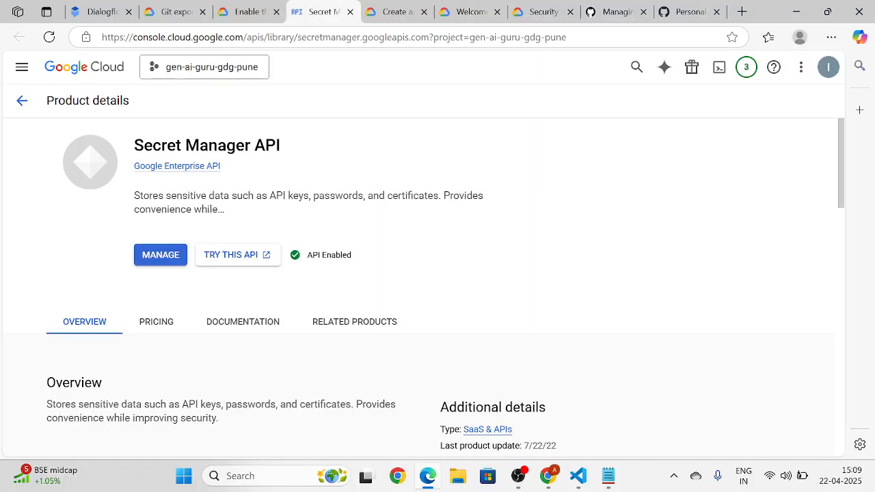
left_click_drag(134, 145, 245, 145)
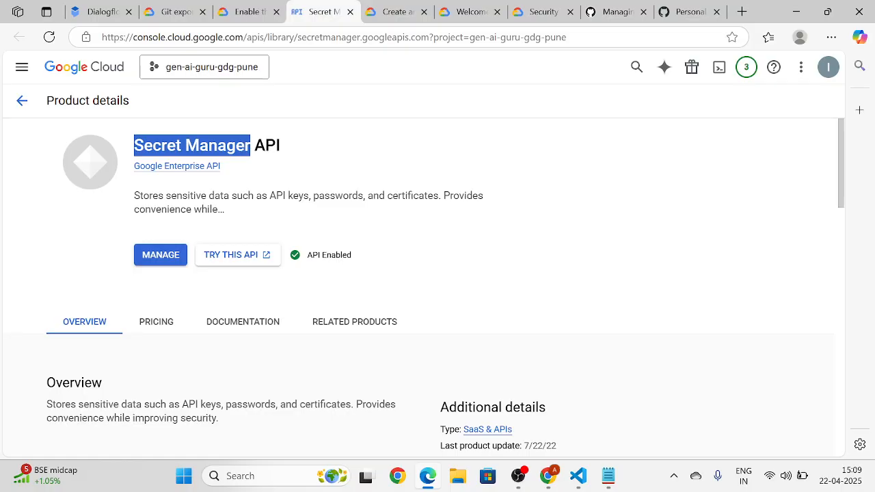
left_click(471, 12)
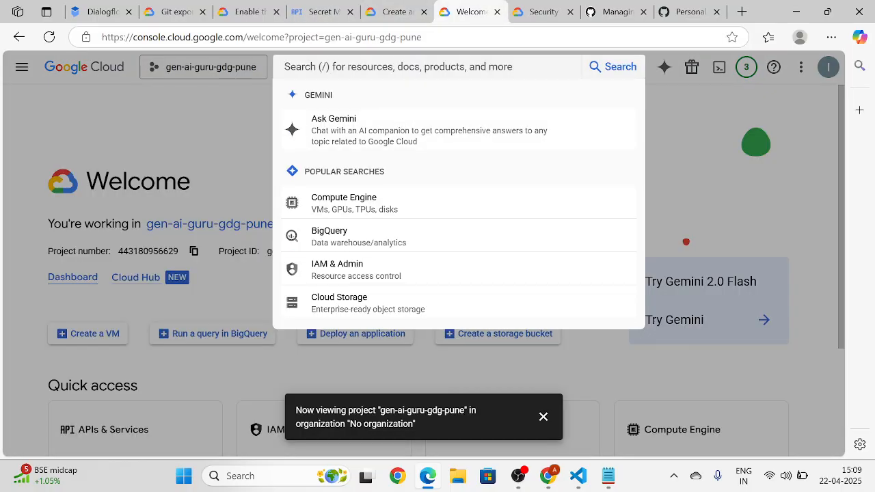
key("ctrl+v")
key("Return")
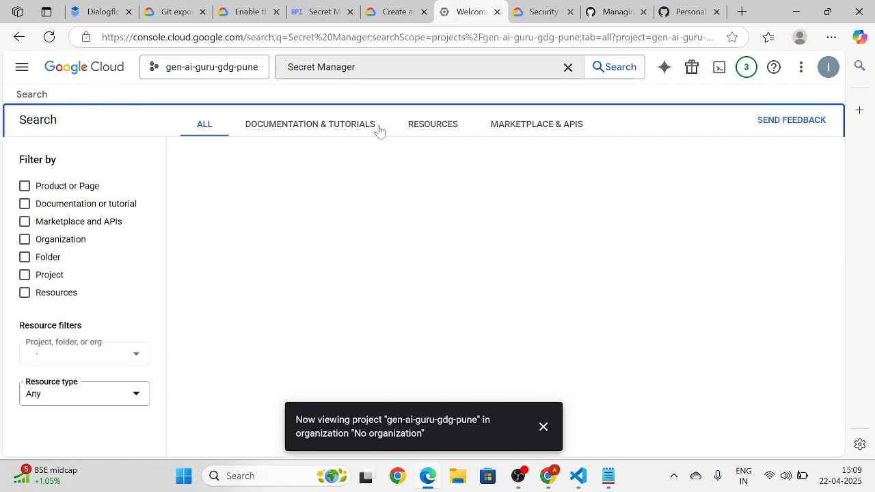
left_click(254, 210)
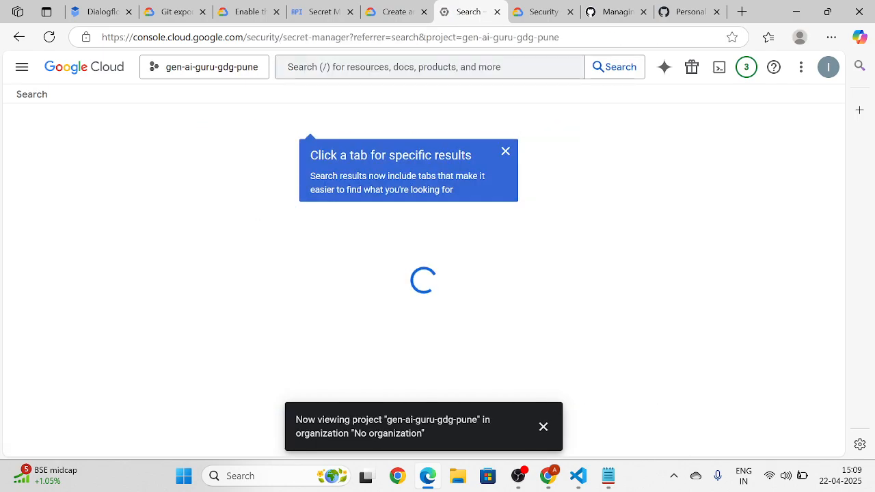
left_click(505, 151)
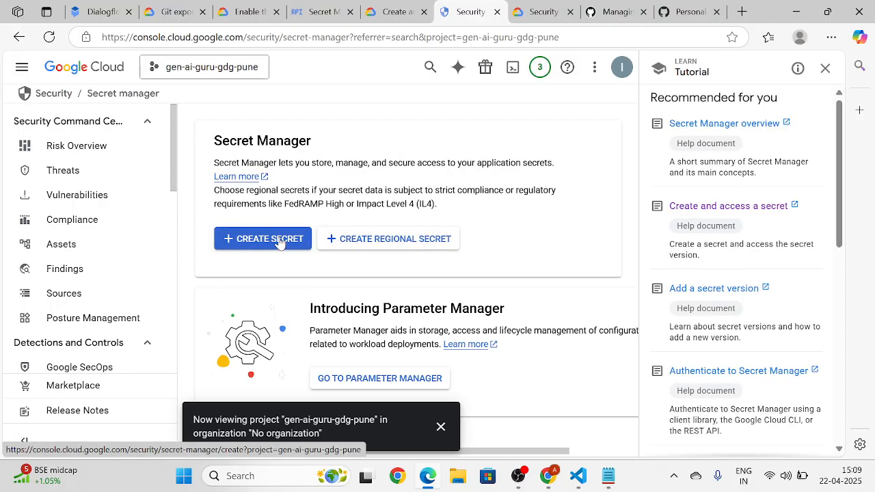
- Start a new secret named DIALOGFLOWCX and paste the GitHub access token from the Notepad note as its secret value
left_click(279, 241)
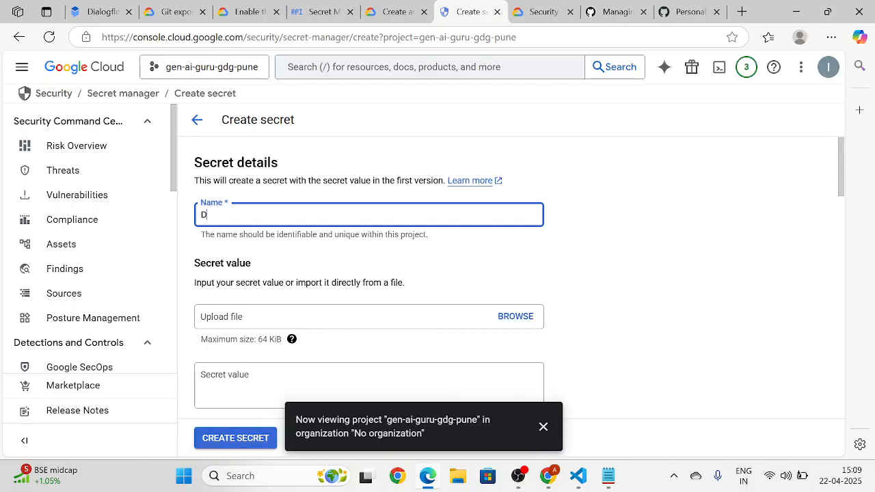
type("DIALOGFLOWCX")
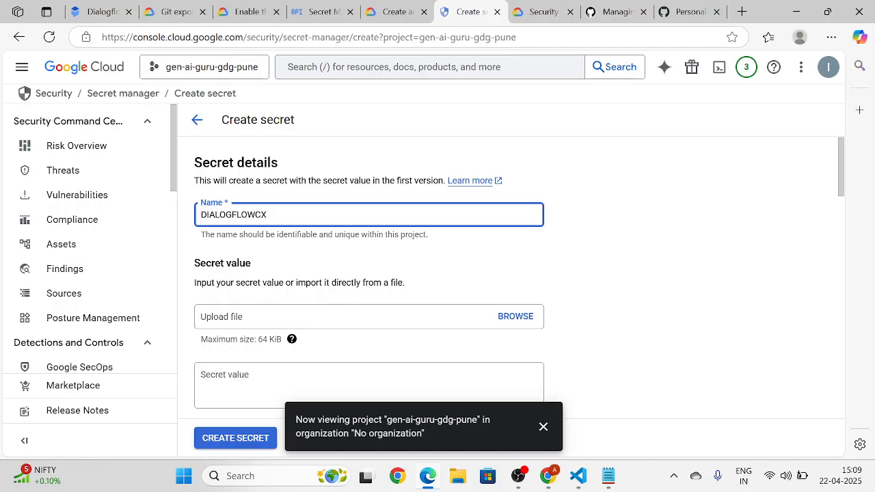
scroll(283, 224, "down", 2)
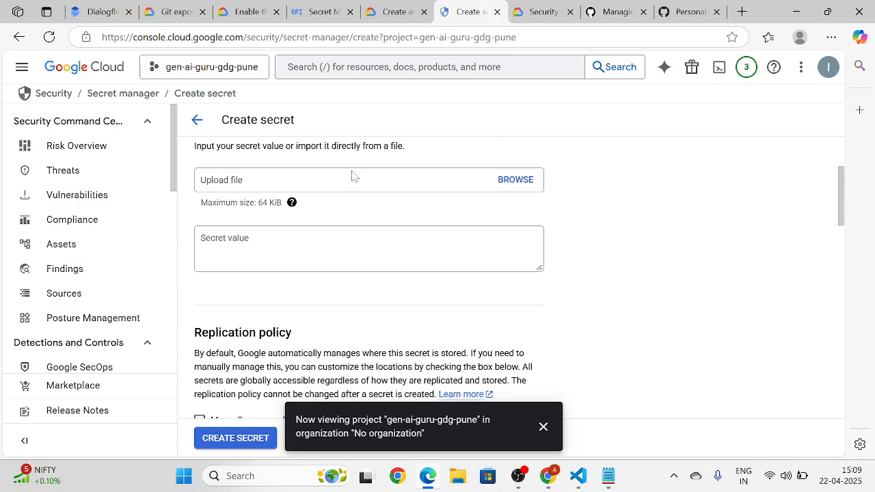
left_click(609, 472)
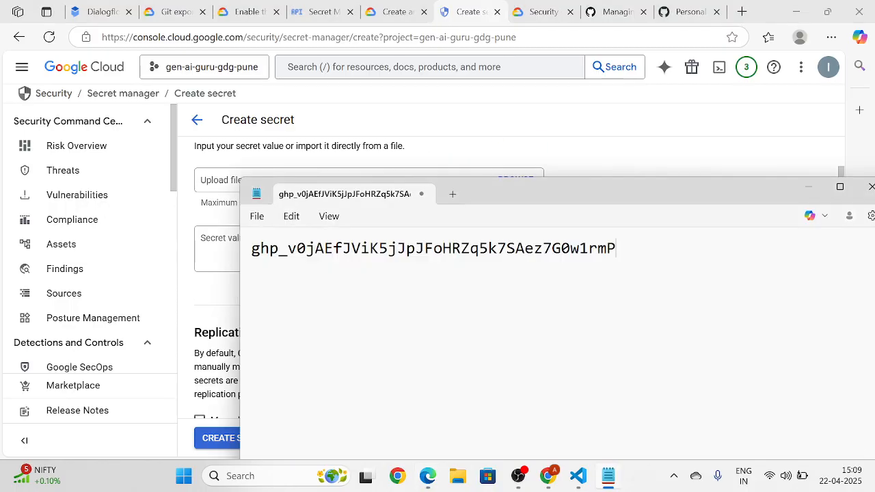
key("ctrl+a")
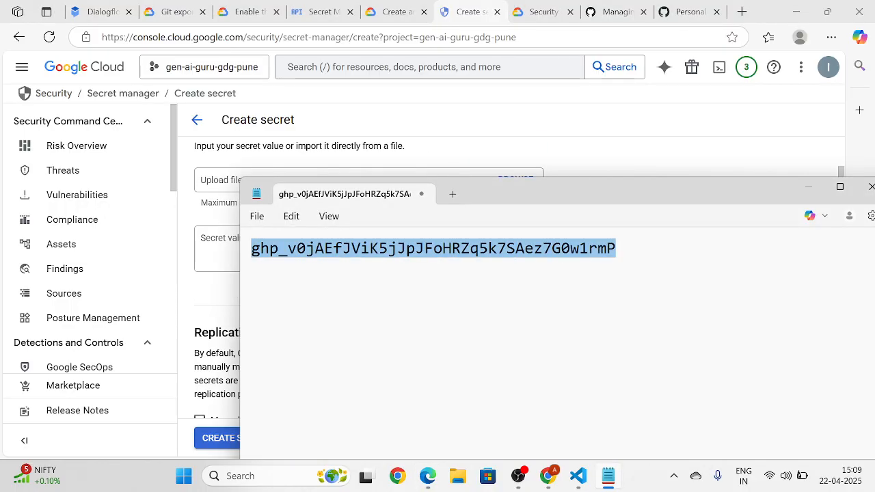
left_click(640, 154)
left_click(369, 249)
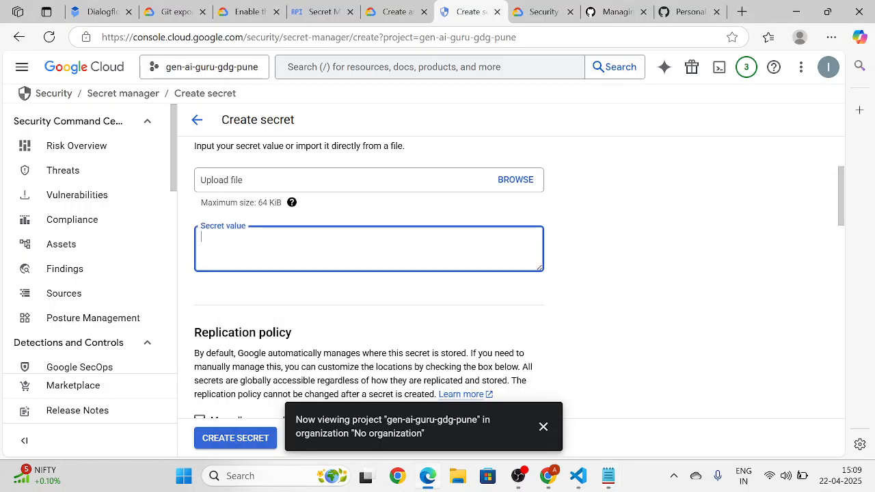
key("ctrl+v")
- Review the remaining secret settings, leave them at their defaults, and create the secret
scroll(369, 249, "down", 2)
scroll(240, 275, "down", 3)
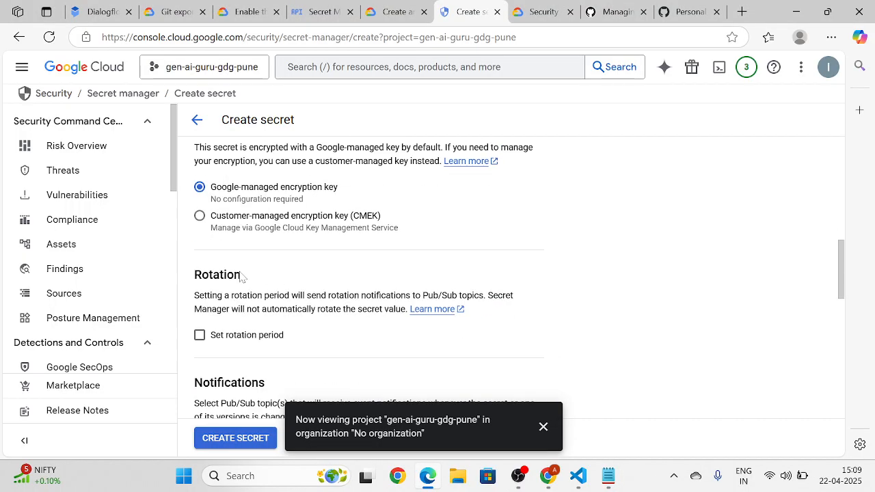
scroll(265, 212, "down", 2)
scroll(266, 212, "up", 2)
scroll(261, 209, "down", 8)
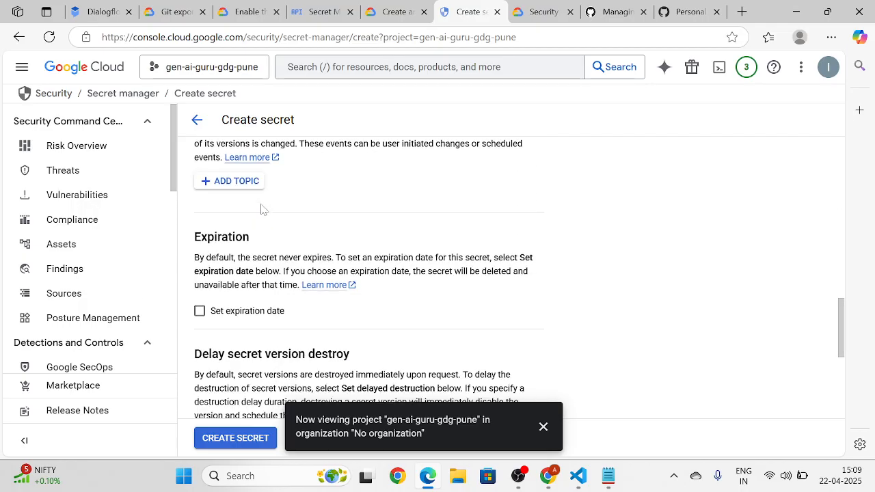
scroll(262, 209, "up", 1)
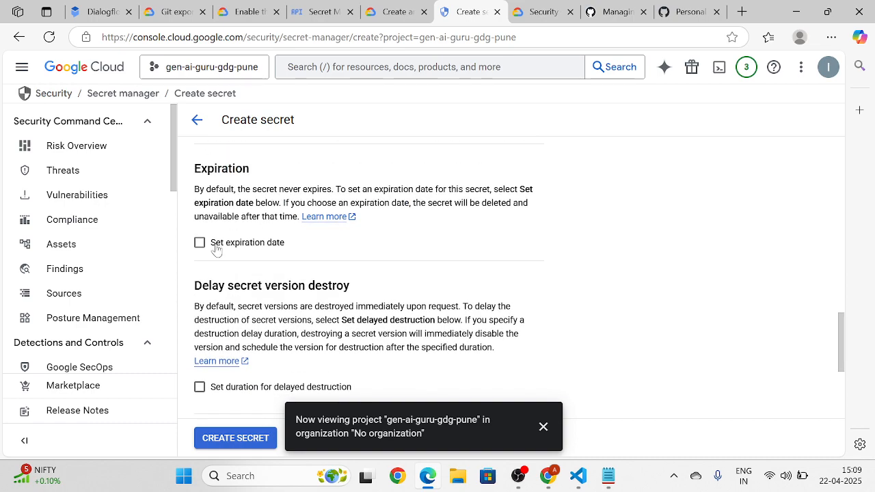
scroll(216, 249, "down", 3)
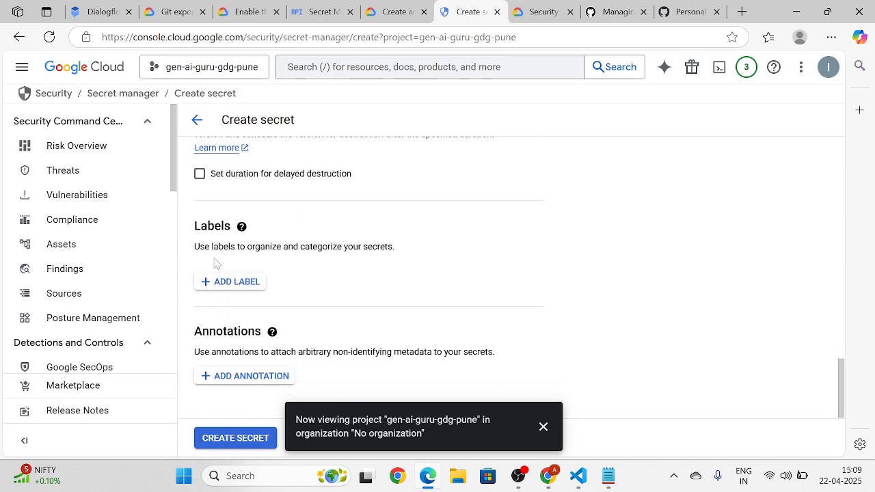
left_click(251, 444)
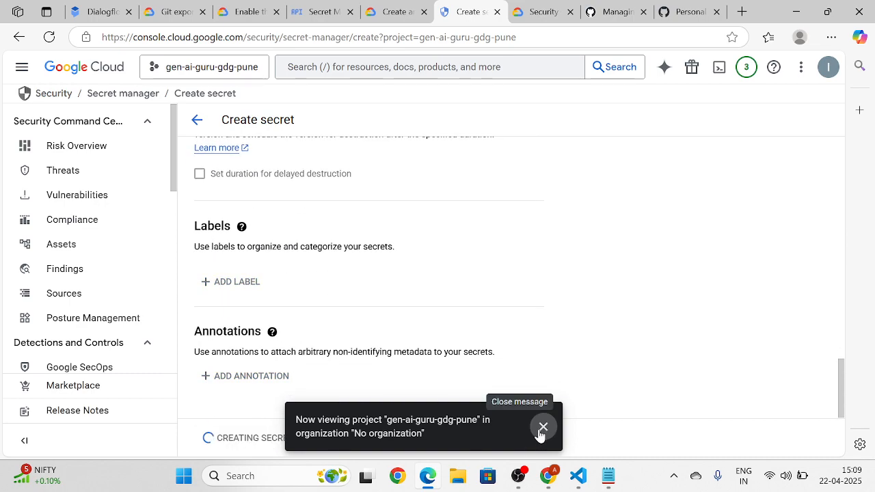
left_click(541, 429)
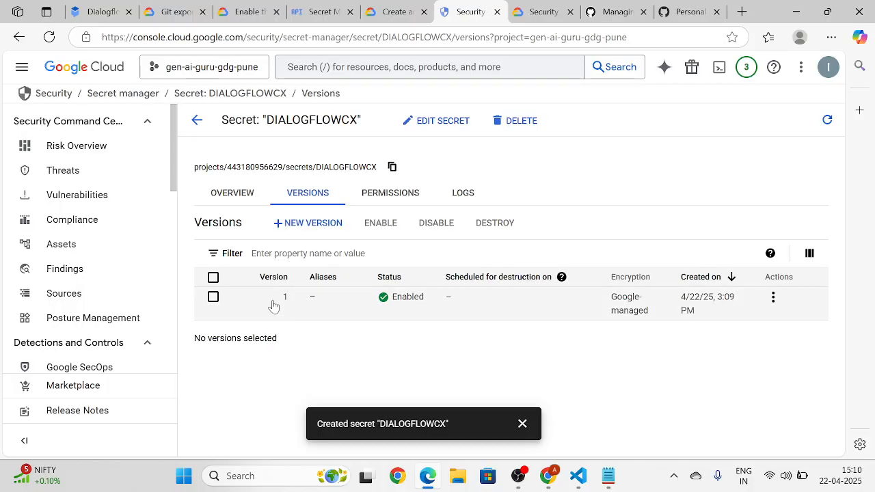
- Copy the resource name of the DIALOGFLOWCX secret's version 1 and connect the Dialogflow CX Git repository using it as the access token secret
left_click(773, 296)
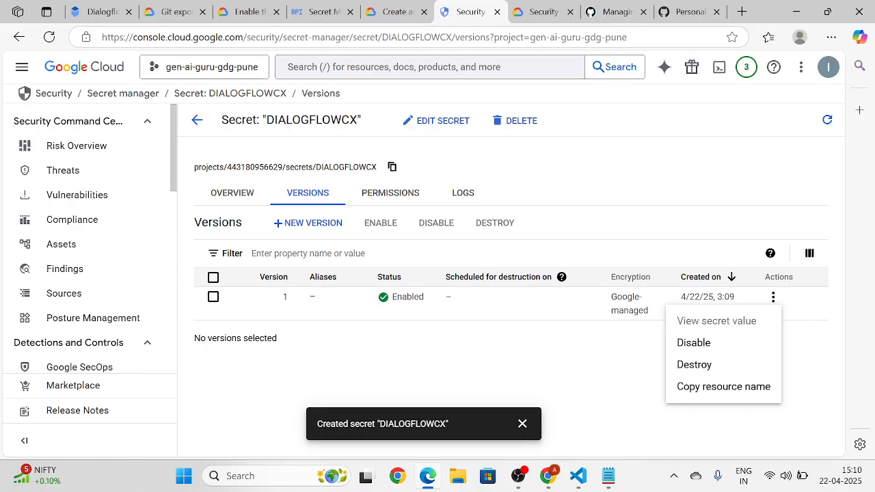
left_click(721, 387)
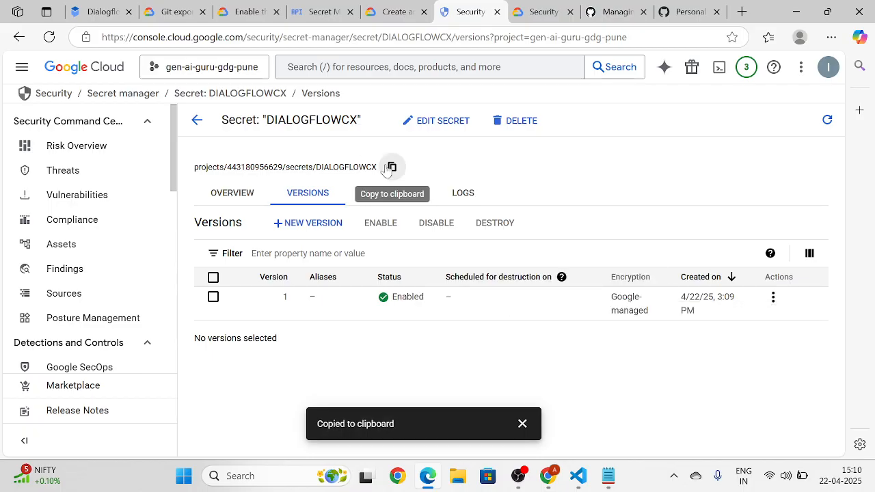
left_click(311, 12)
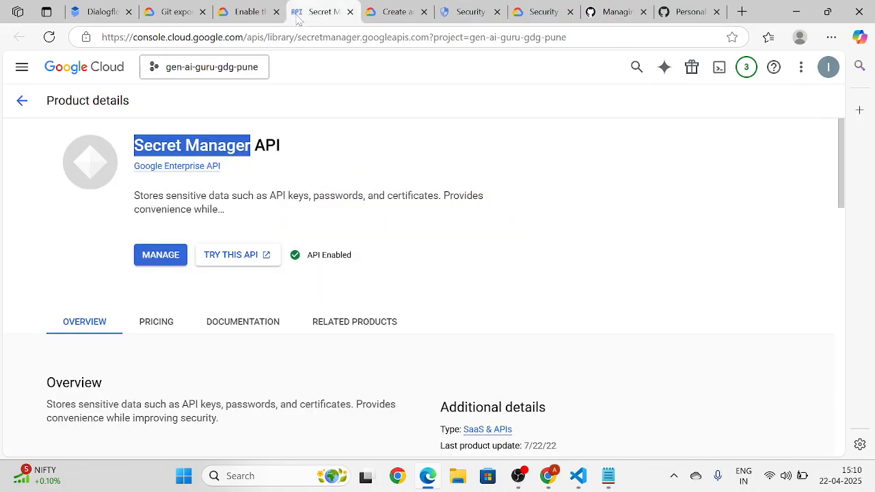
left_click(94, 13)
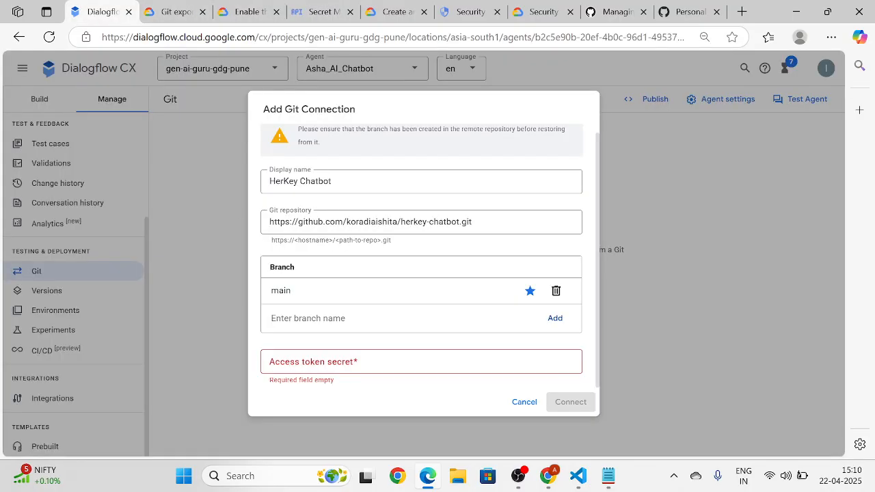
left_click(311, 361)
key("ctrl+v")
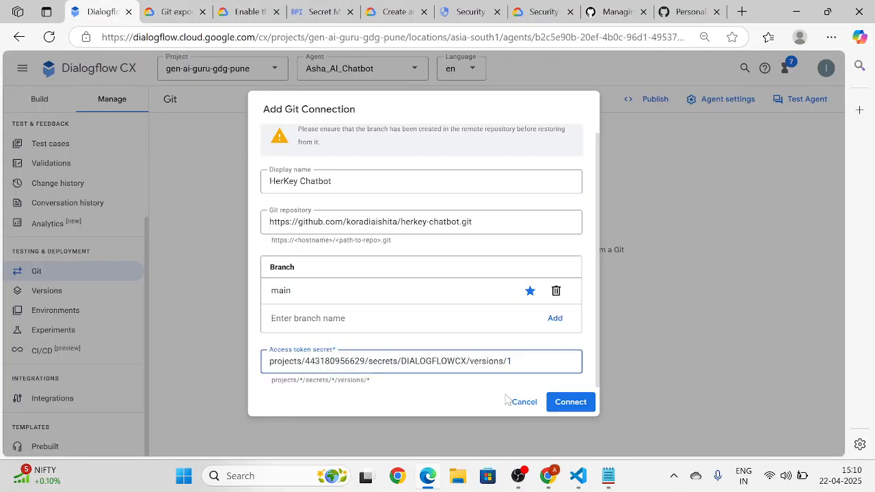
left_click_drag(511, 361, 269, 361)
left_click(574, 409)
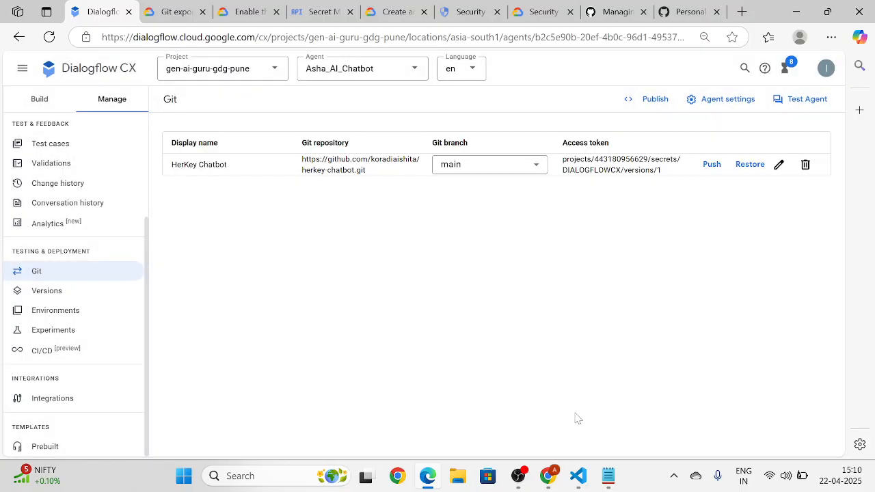
- Try to push the agent to the main branch with the commit message "wORKING CODE"
left_click(711, 165)
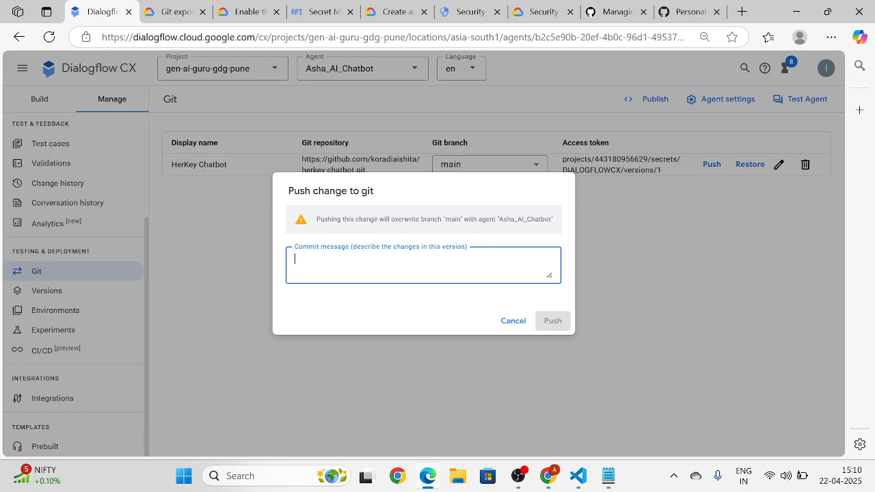
type("wORKING CODE")
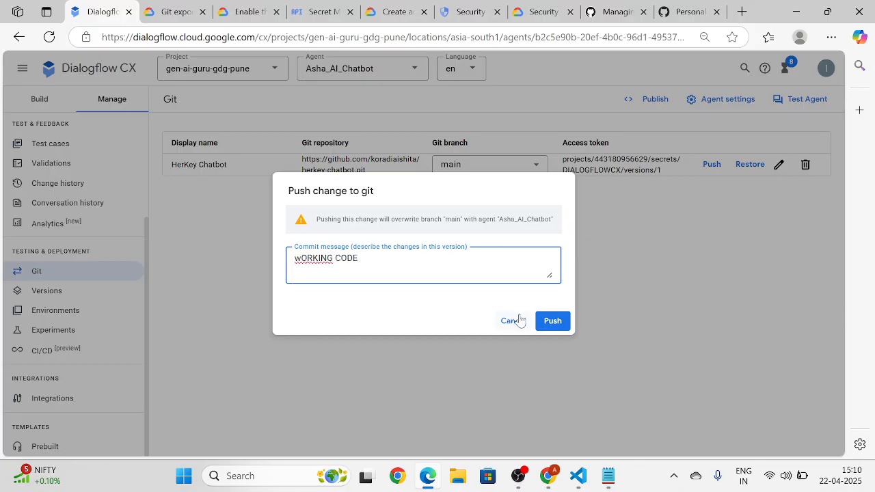
left_click(550, 322)
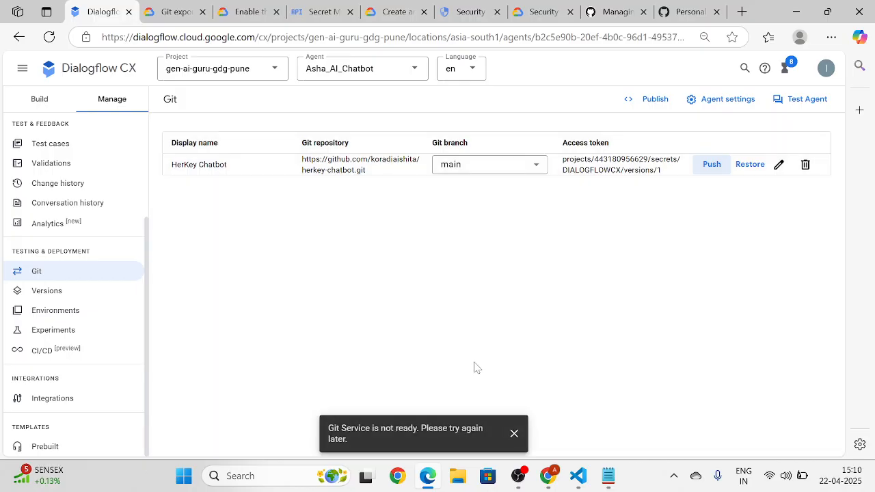
- Open the herkey-chatbot repository on GitHub through the account profile and examine its files and commits
left_click(616, 12)
left_click(687, 12)
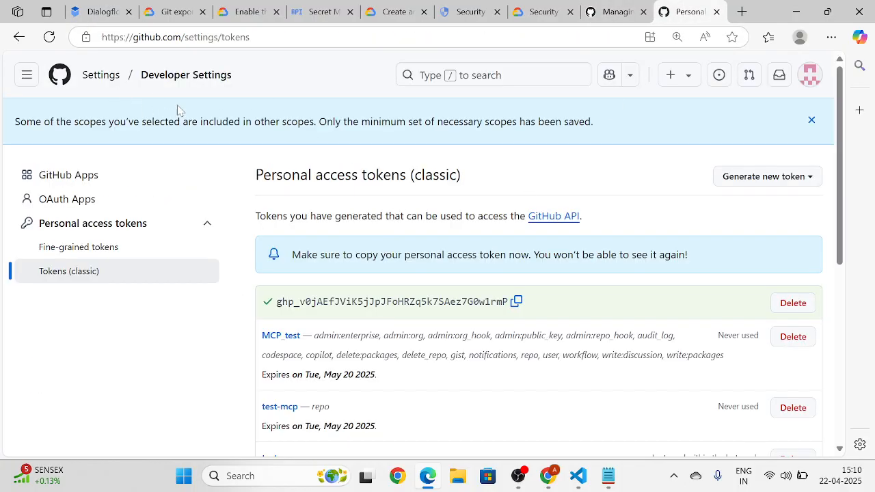
left_click(814, 78)
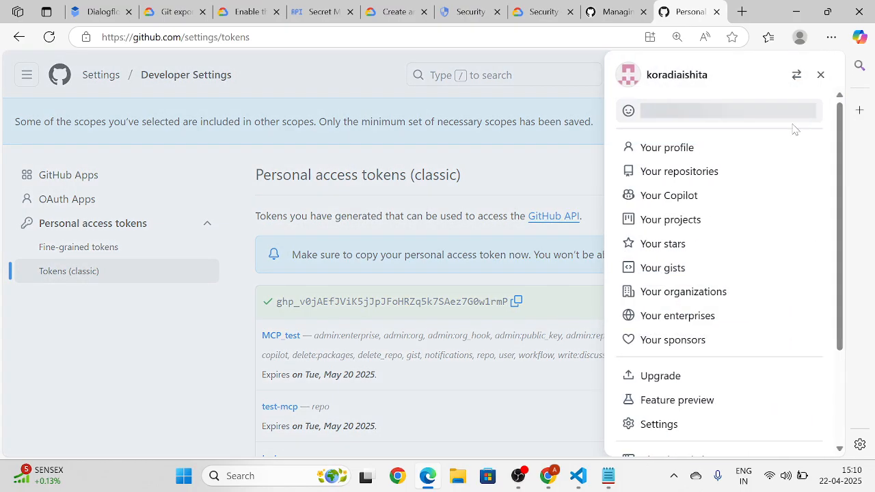
left_click(697, 148)
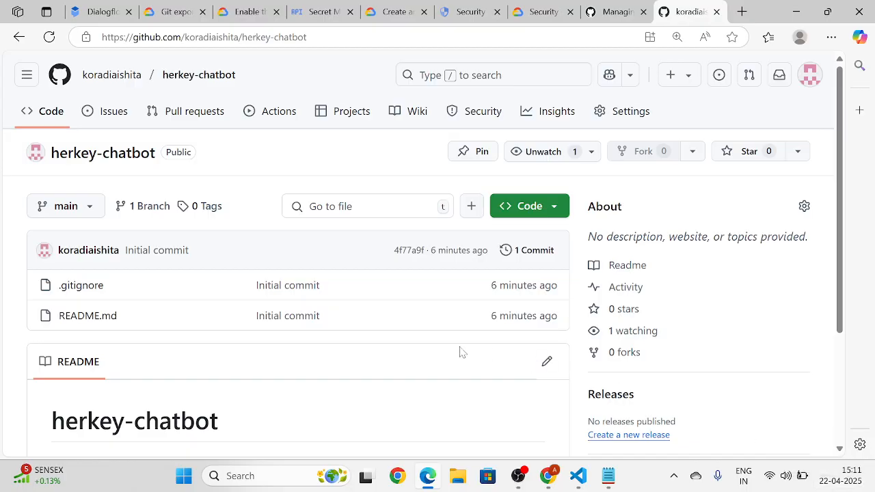
left_click(526, 481)
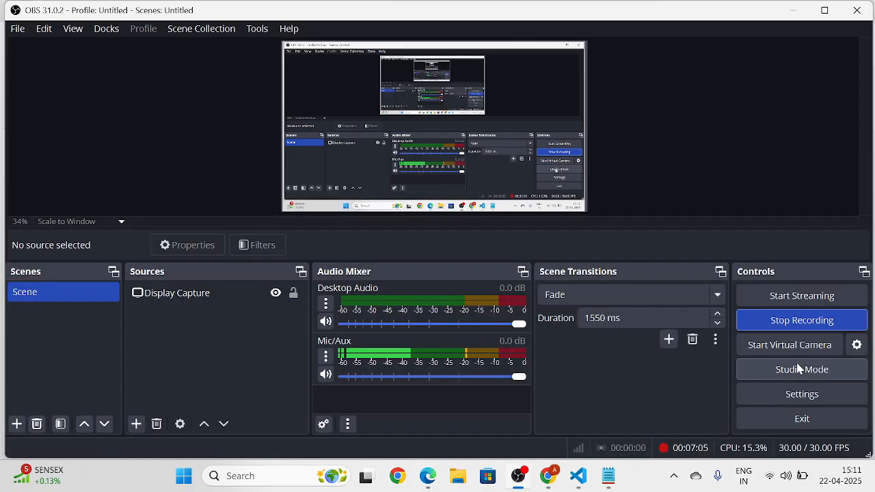
left_click_drag(732, 352, 467, 356)
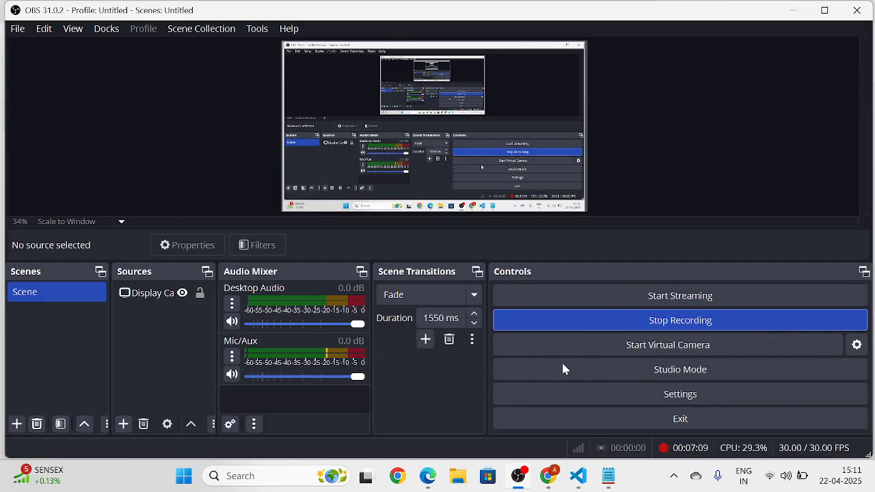
left_click(548, 476)
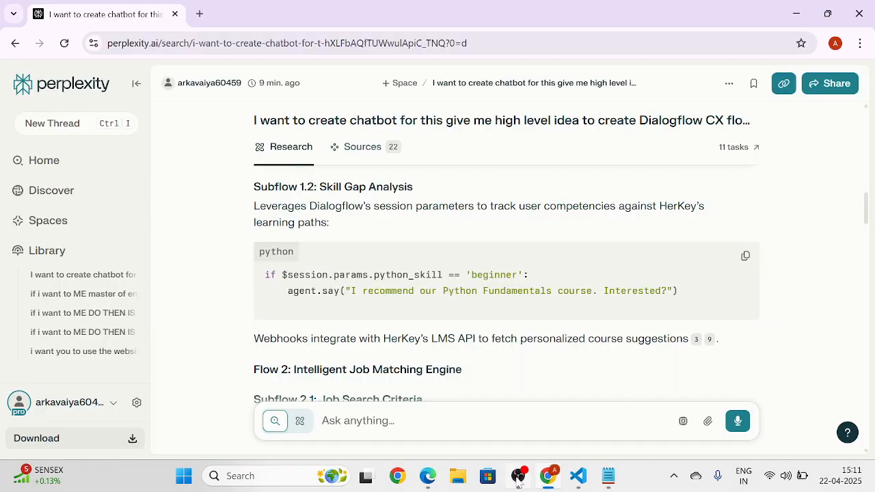
left_click(518, 477)
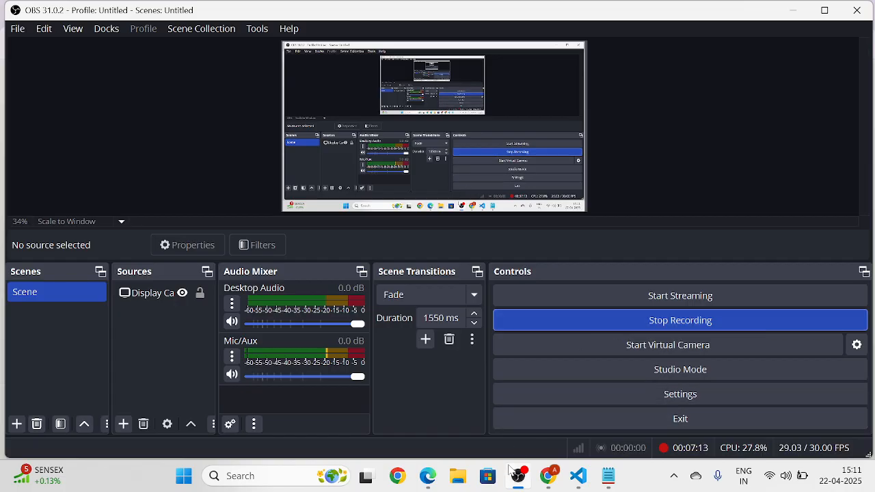
- Switch back to the Dialogflow CX Git page in Edge, try to push the agent to main with the commit message "oKAY", and dismiss the notification
mouse_move(525, 476)
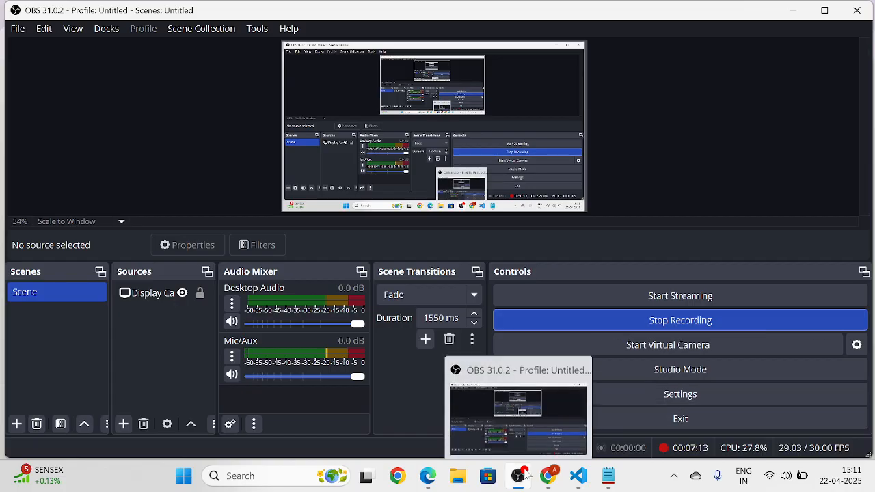
left_click(428, 476)
left_click(117, 13)
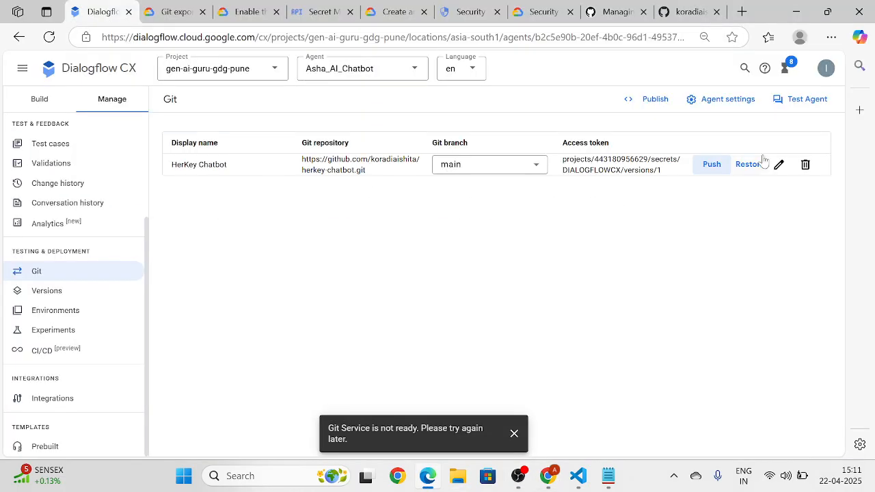
left_click(712, 164)
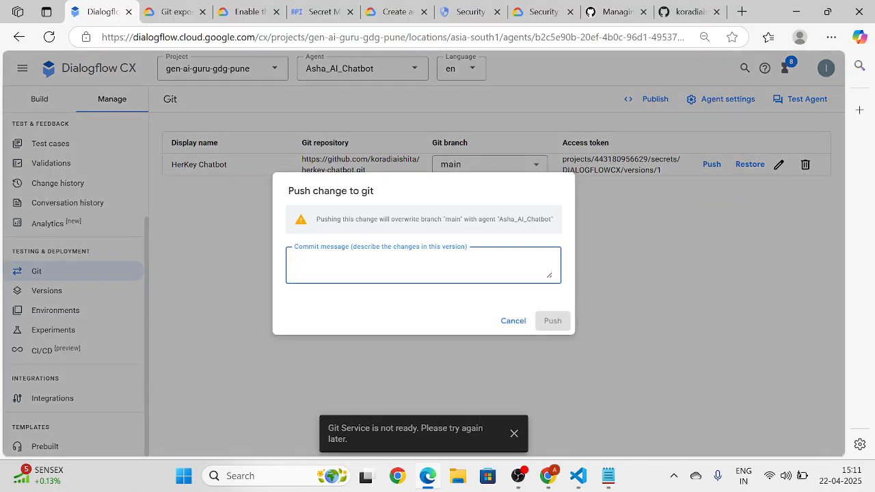
type("oKAY")
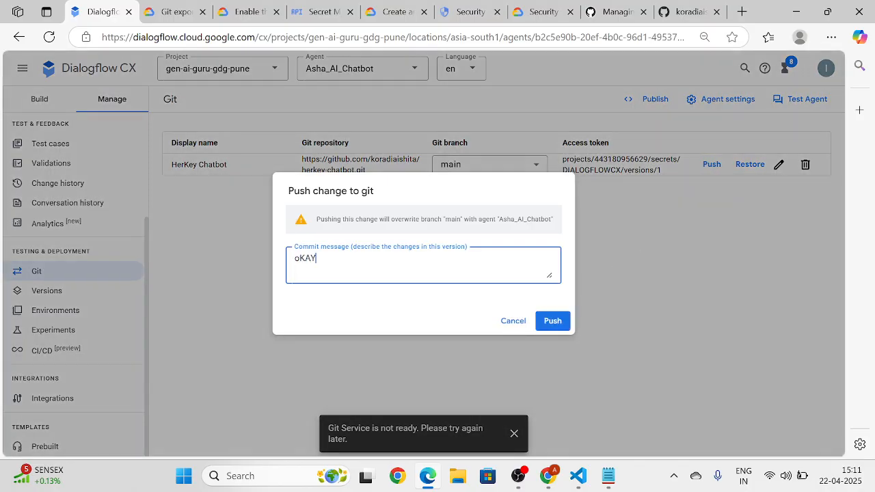
left_click(547, 319)
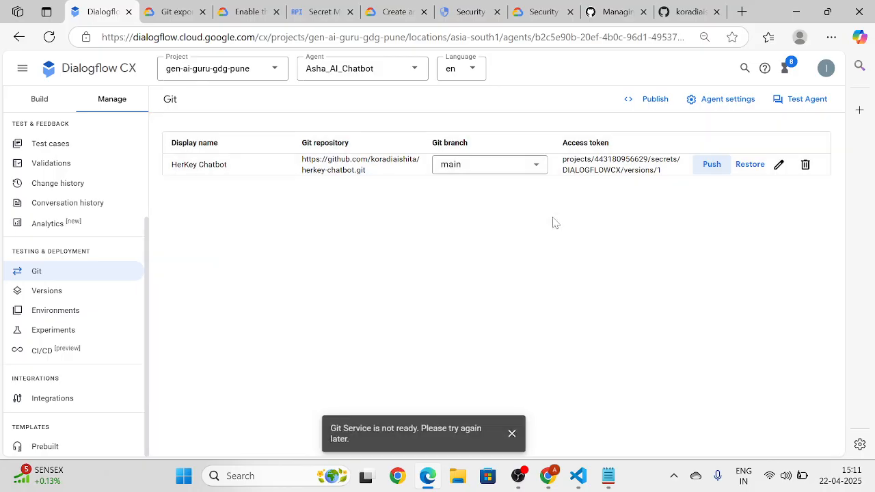
left_click(514, 435)
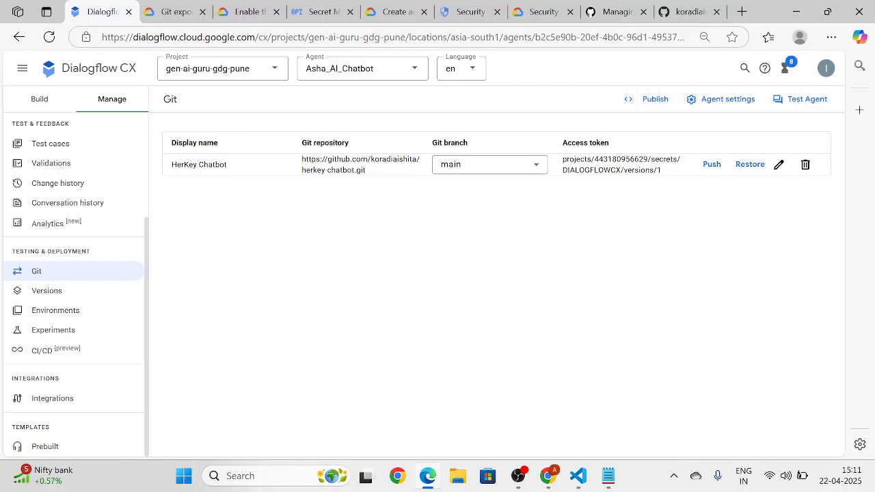
left_click(519, 476)
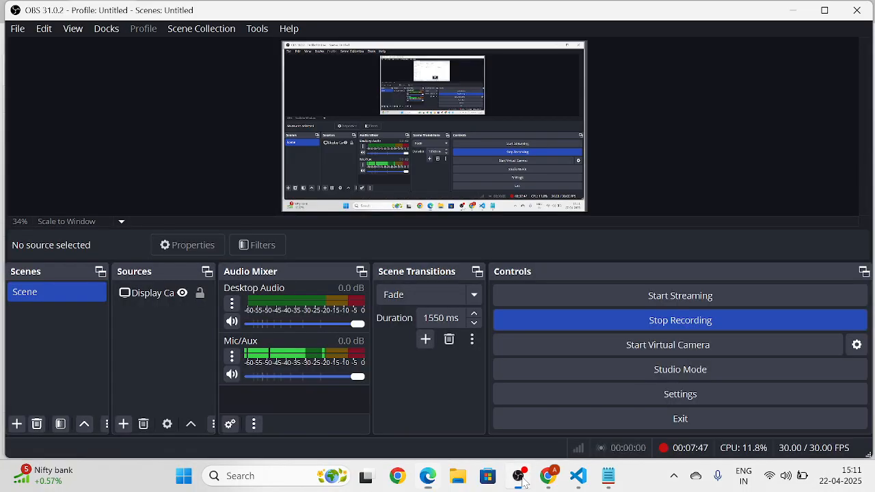